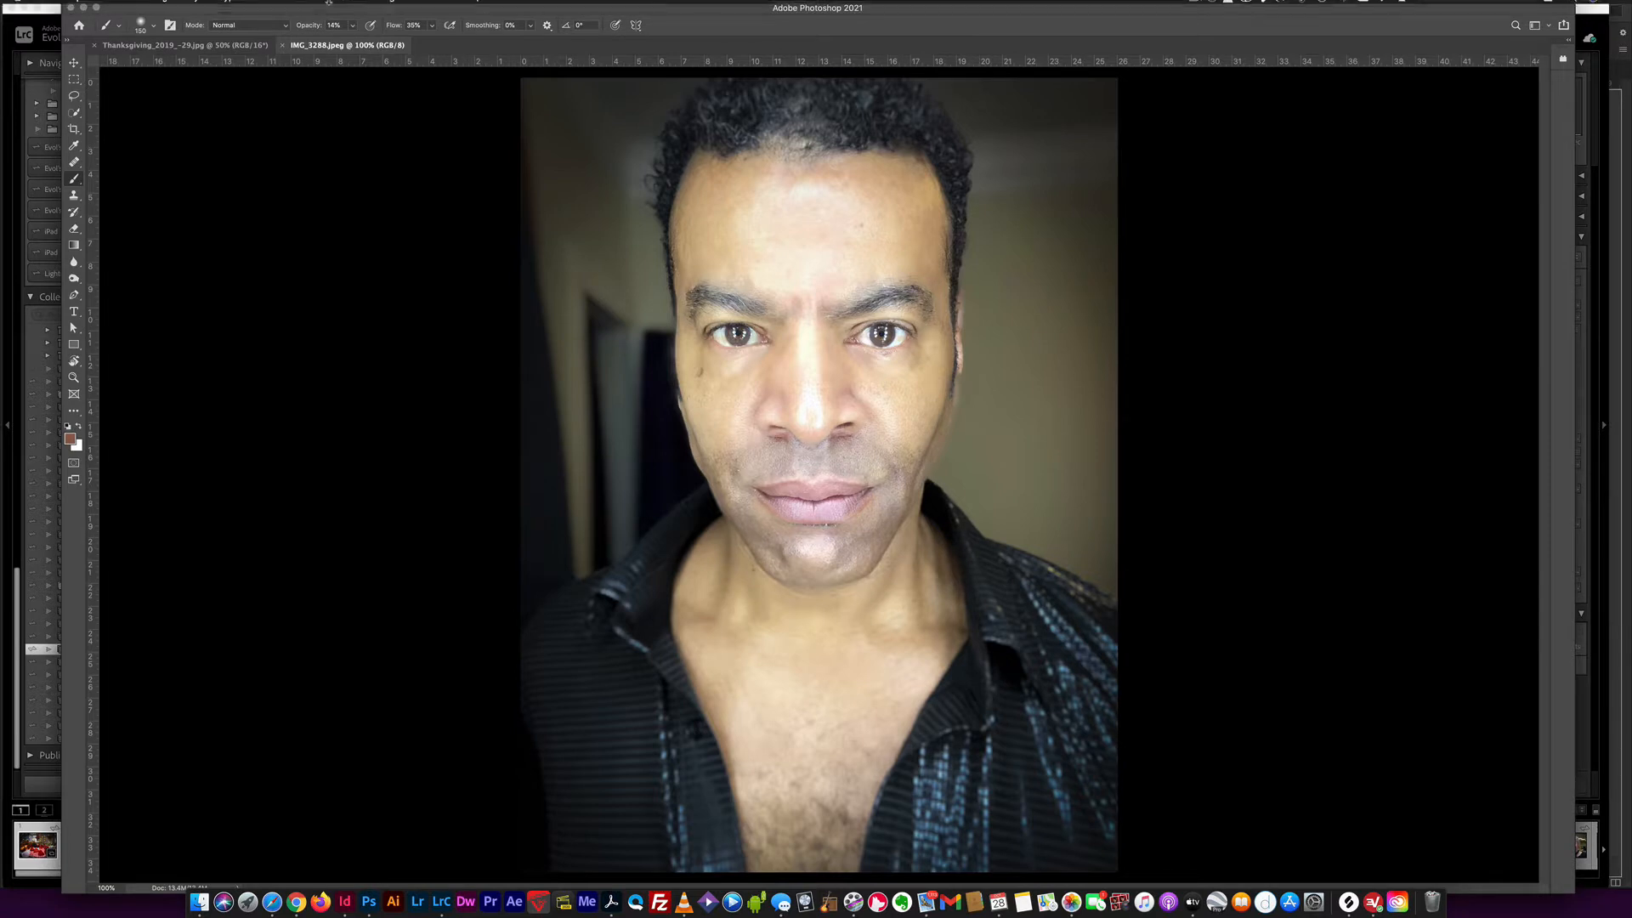
- Open Neural Filters on the portrait, show the beta filters and enable Smart Portrait
left_click(302, 9)
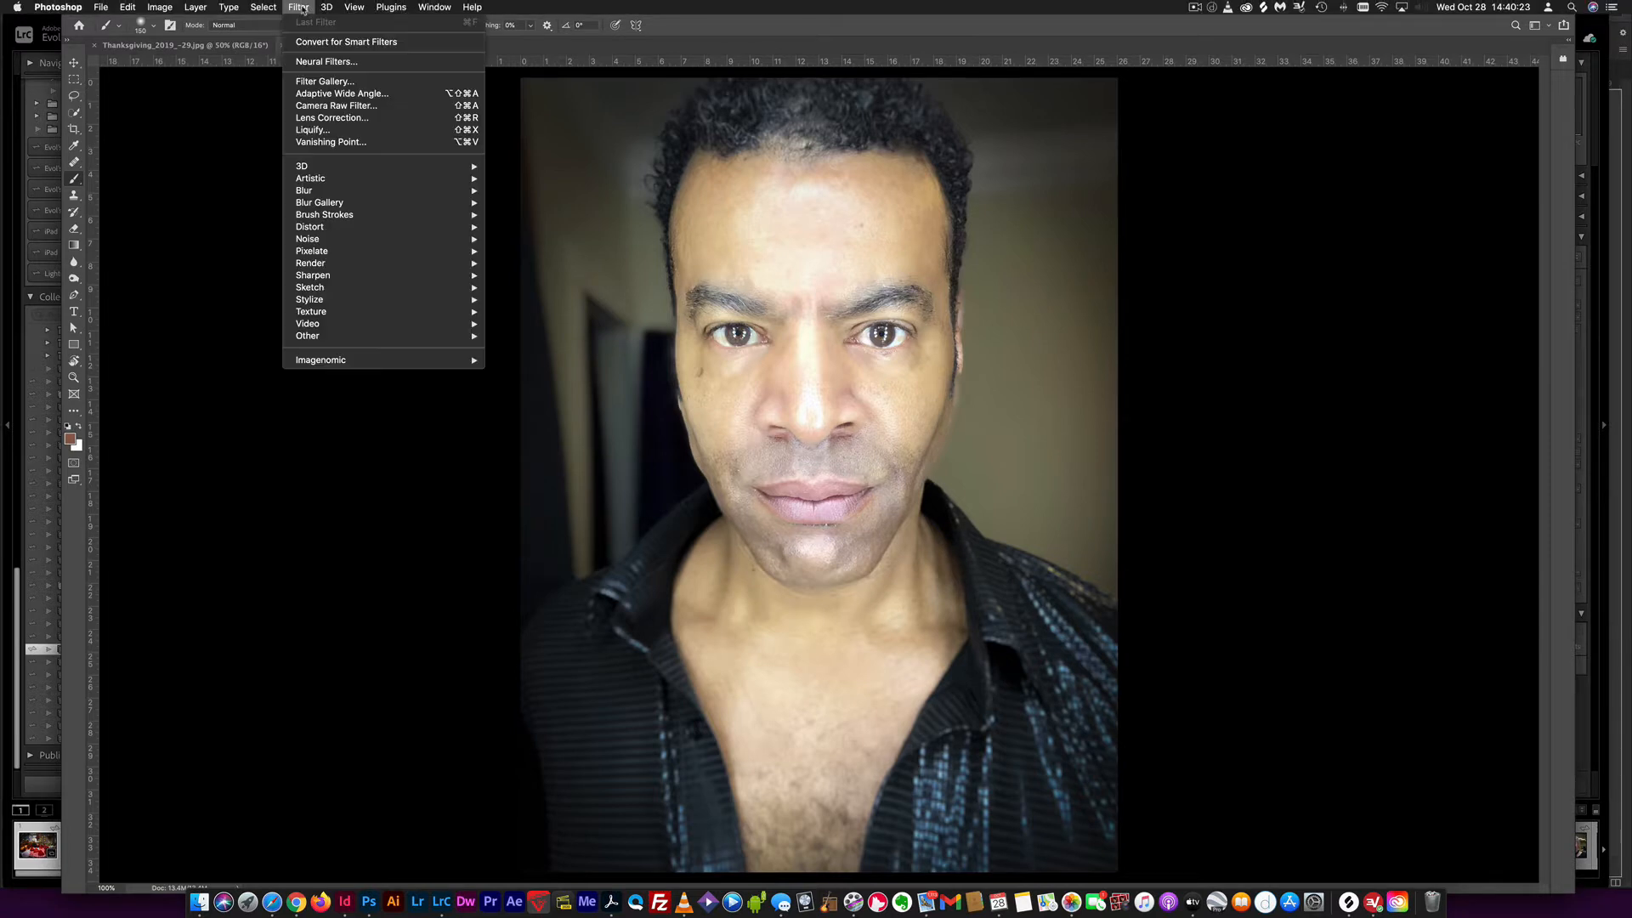
left_click(324, 64)
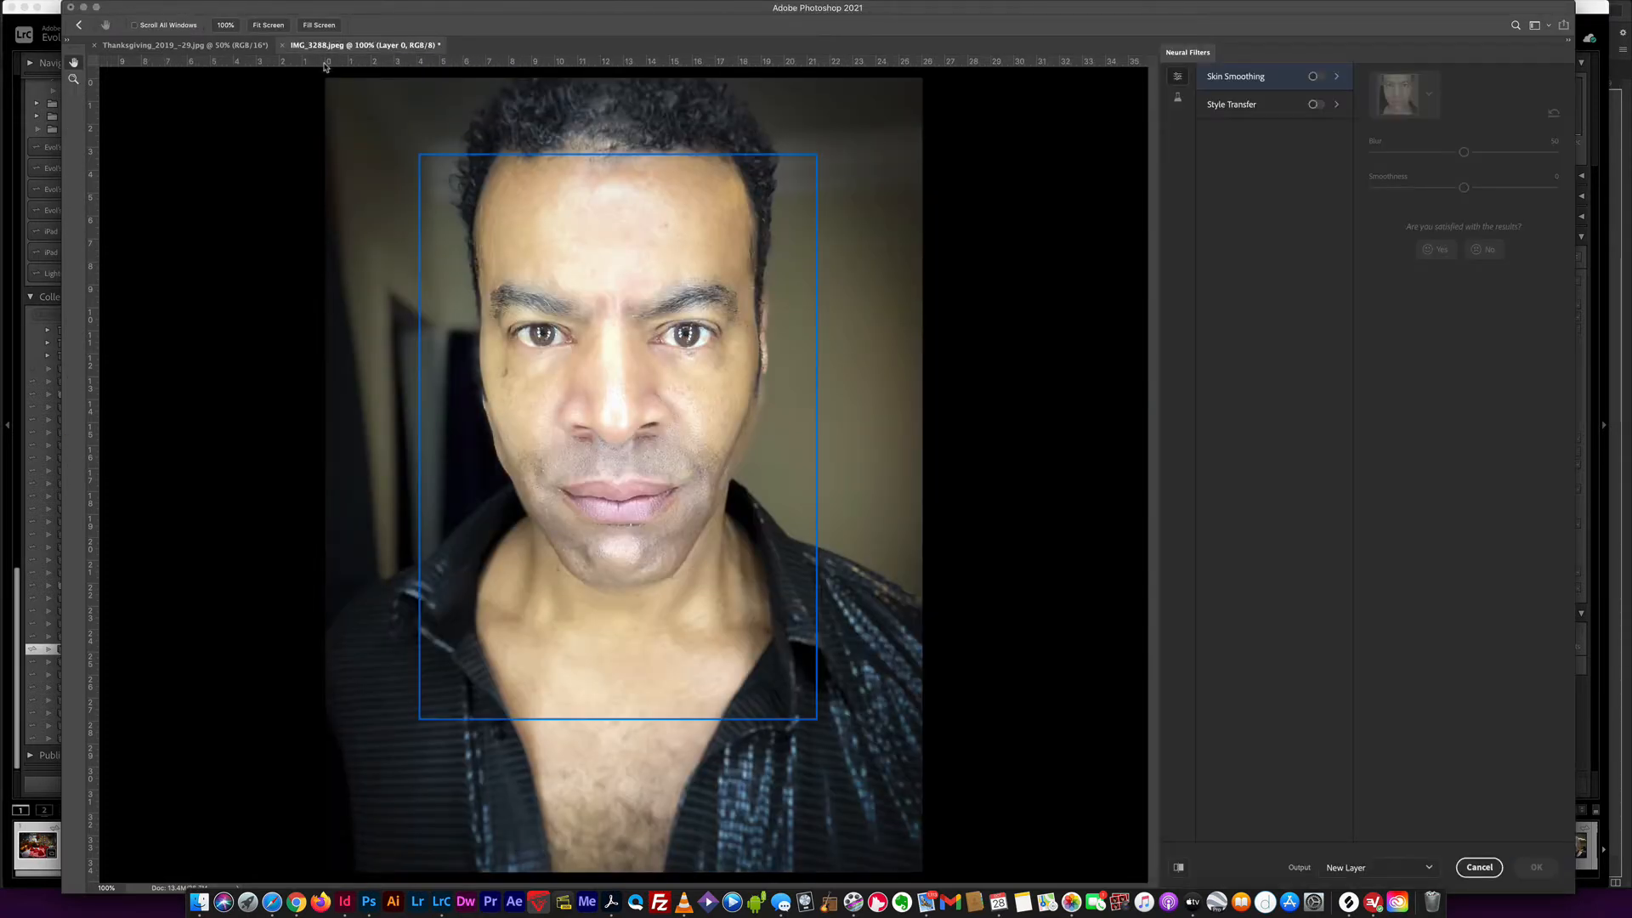
left_click(1179, 99)
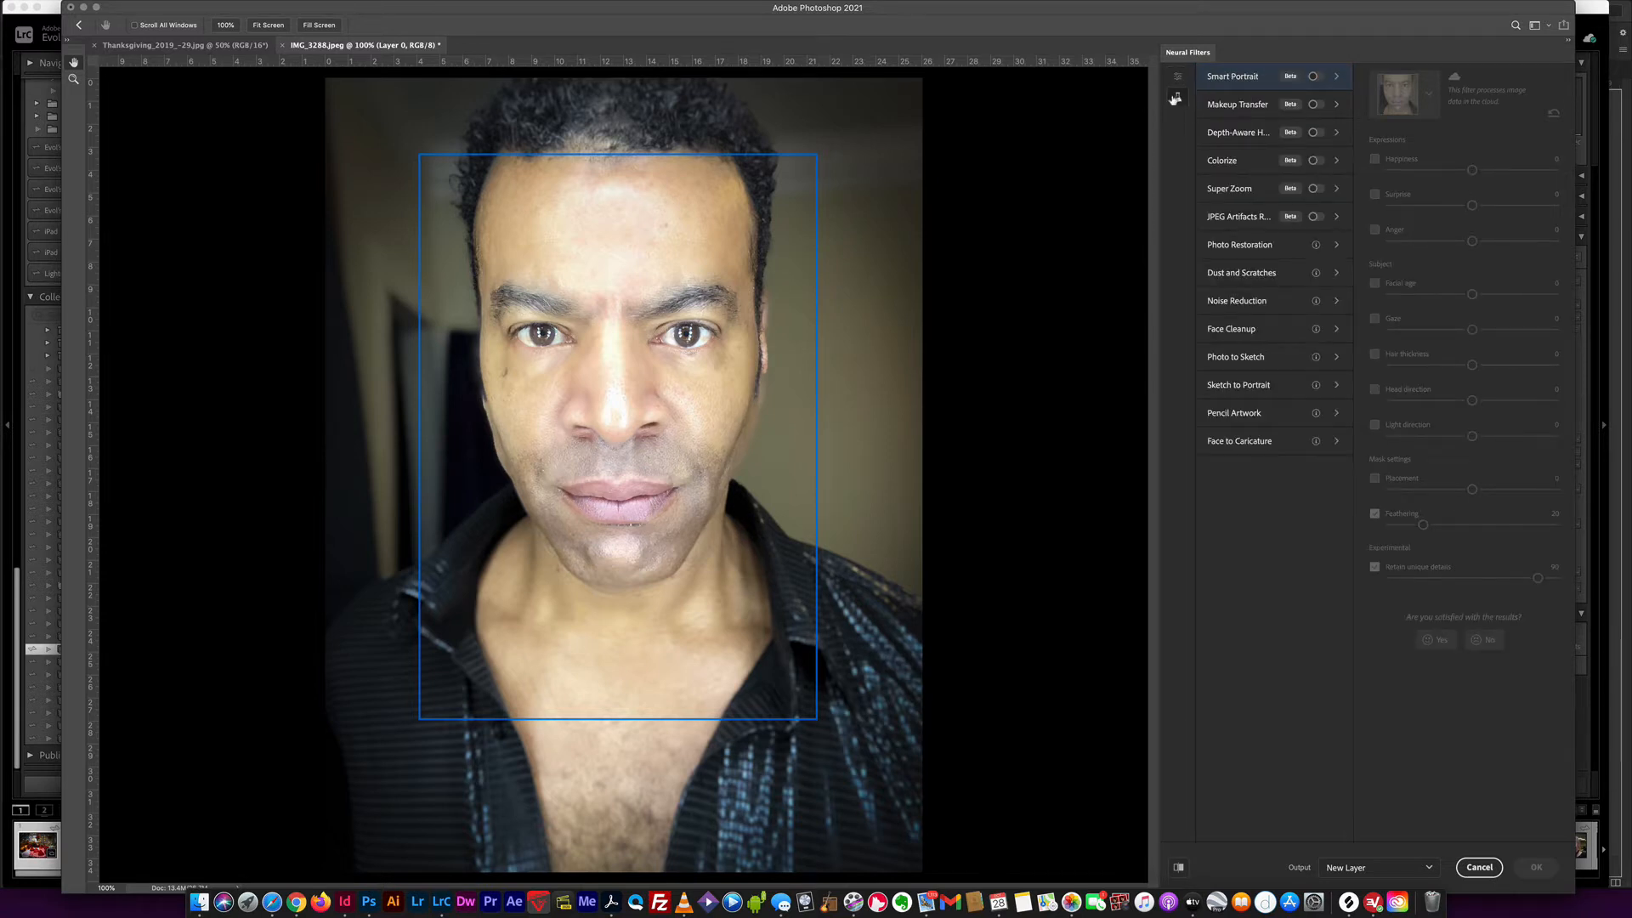
left_click(1315, 77)
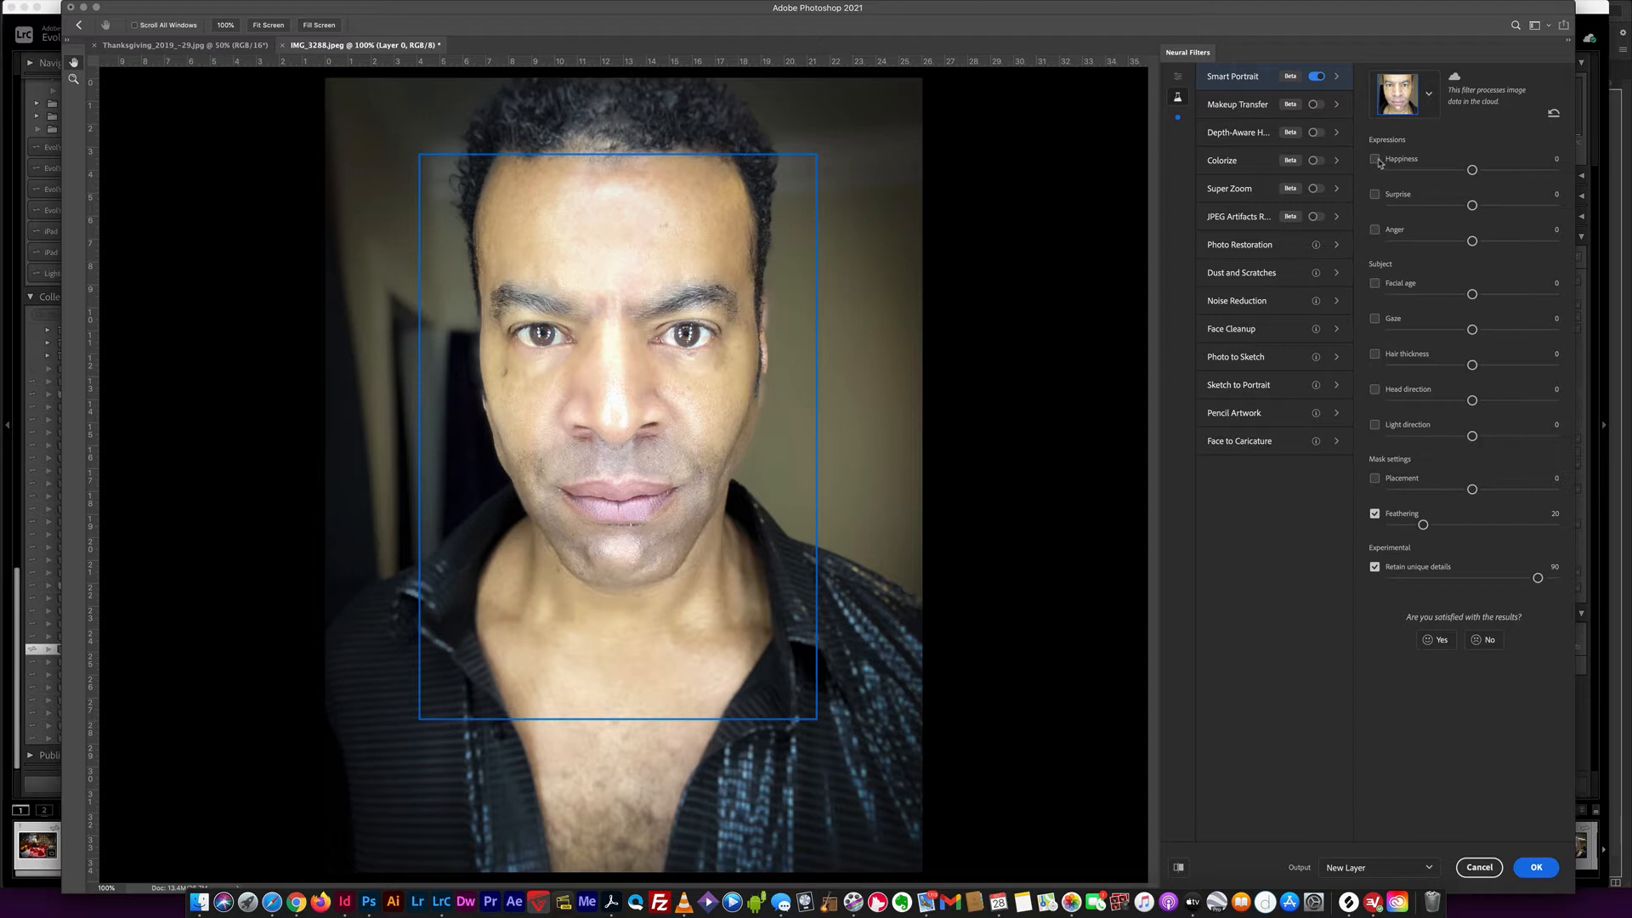
- Try the Happiness expression at 38 and 20, lower it to 1, and disable it
left_click(1374, 160)
left_click_drag(1472, 170, 1541, 175)
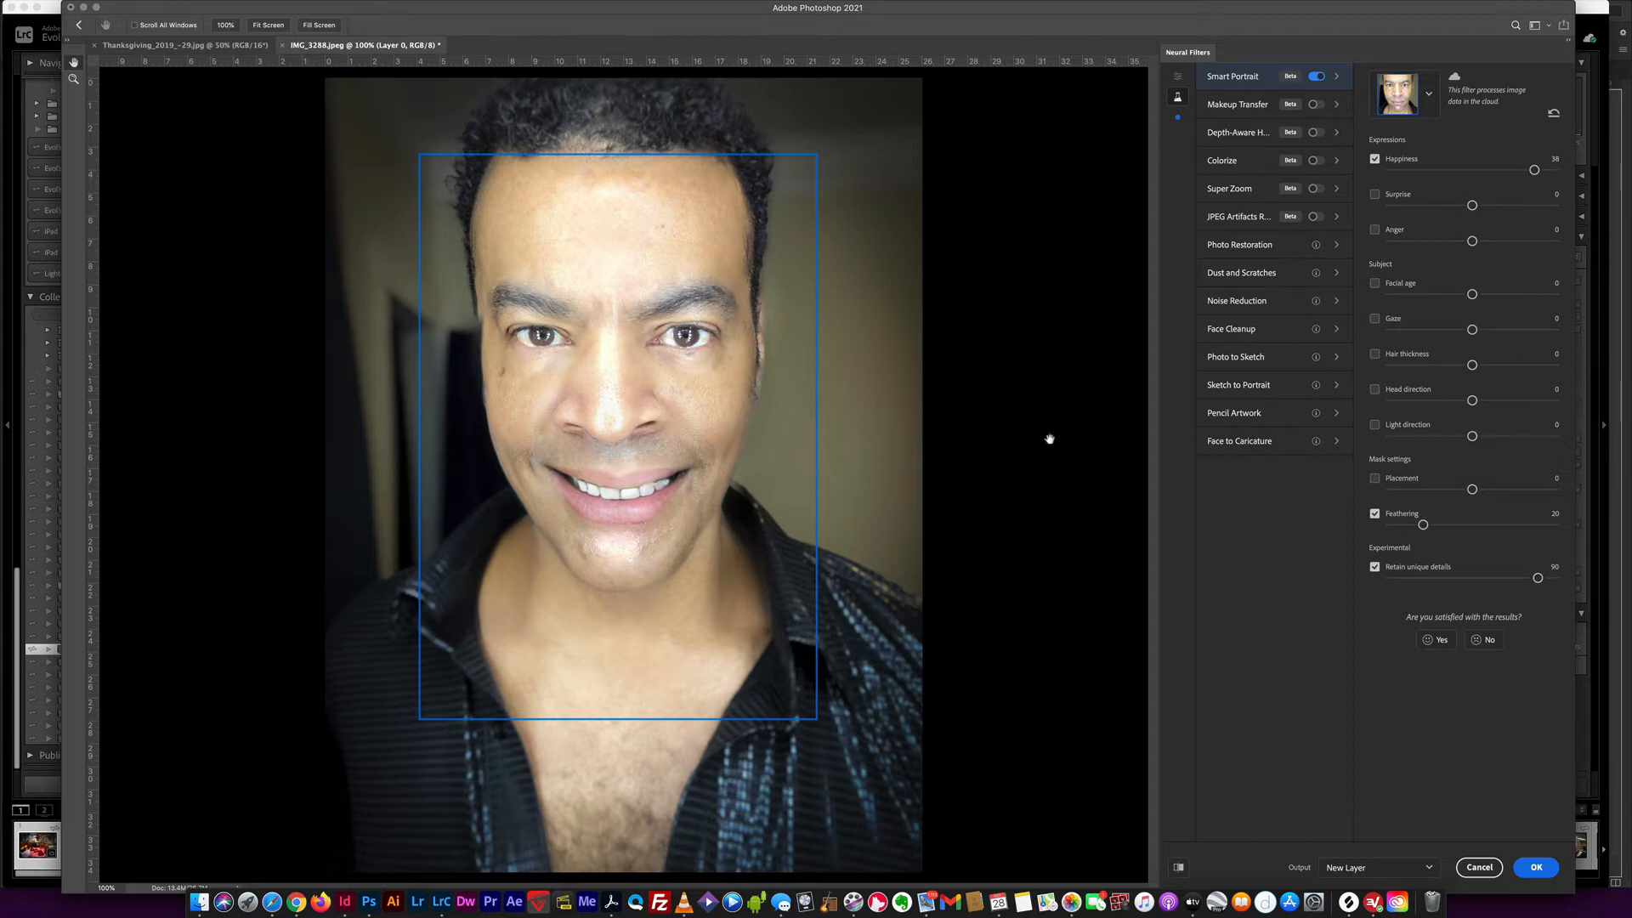
left_click_drag(1536, 172, 1505, 172)
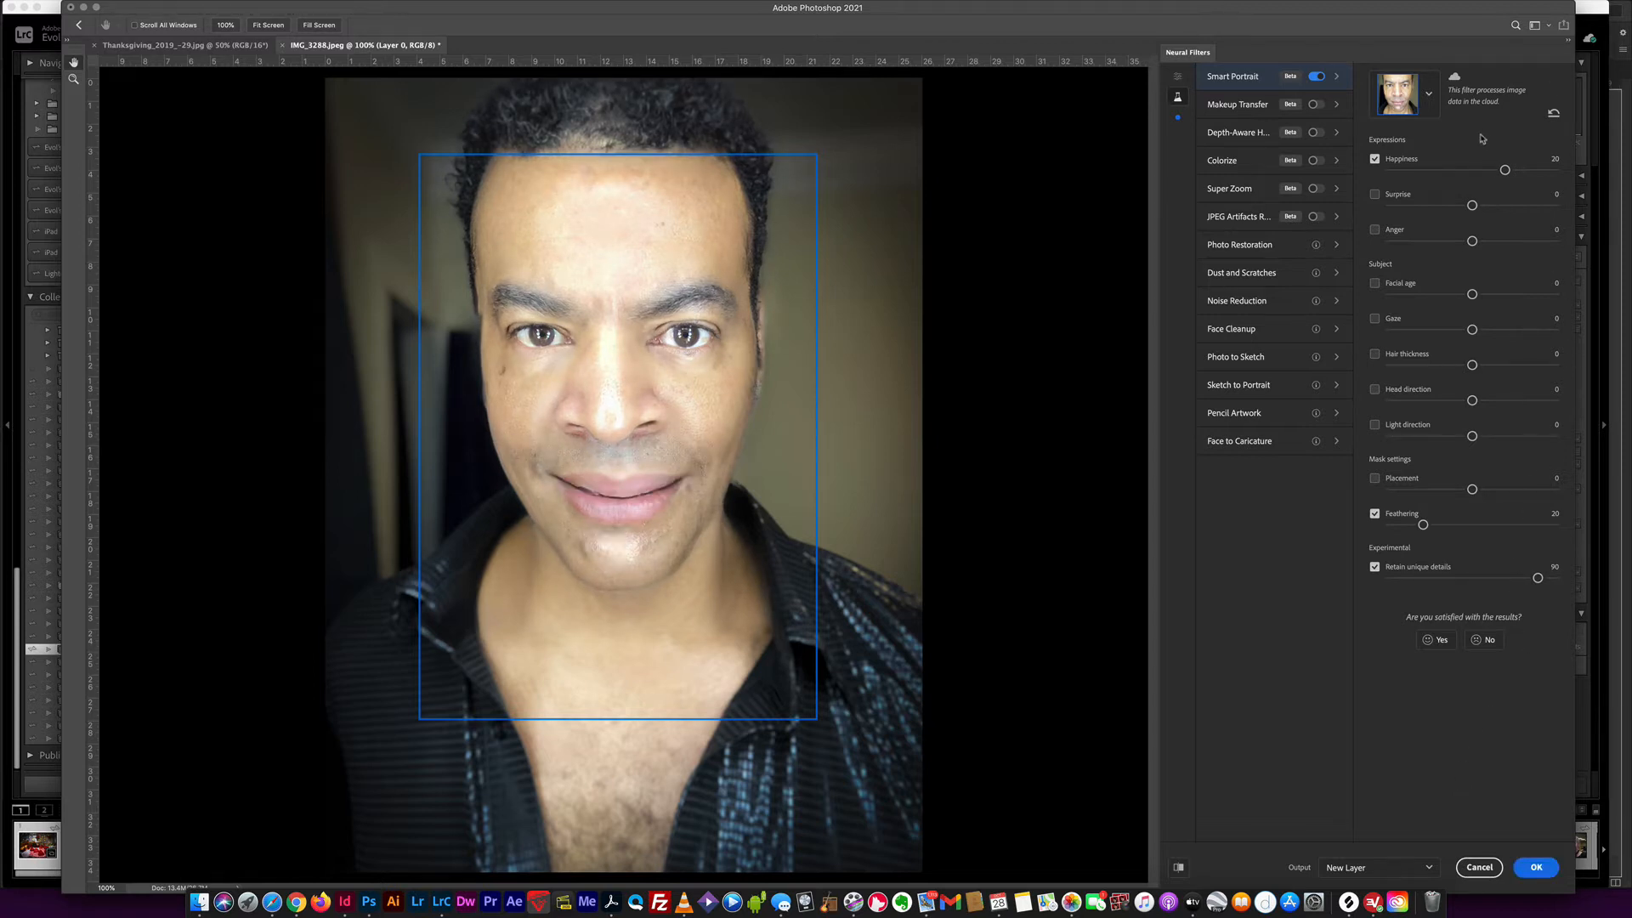
left_click_drag(1504, 171, 1473, 171)
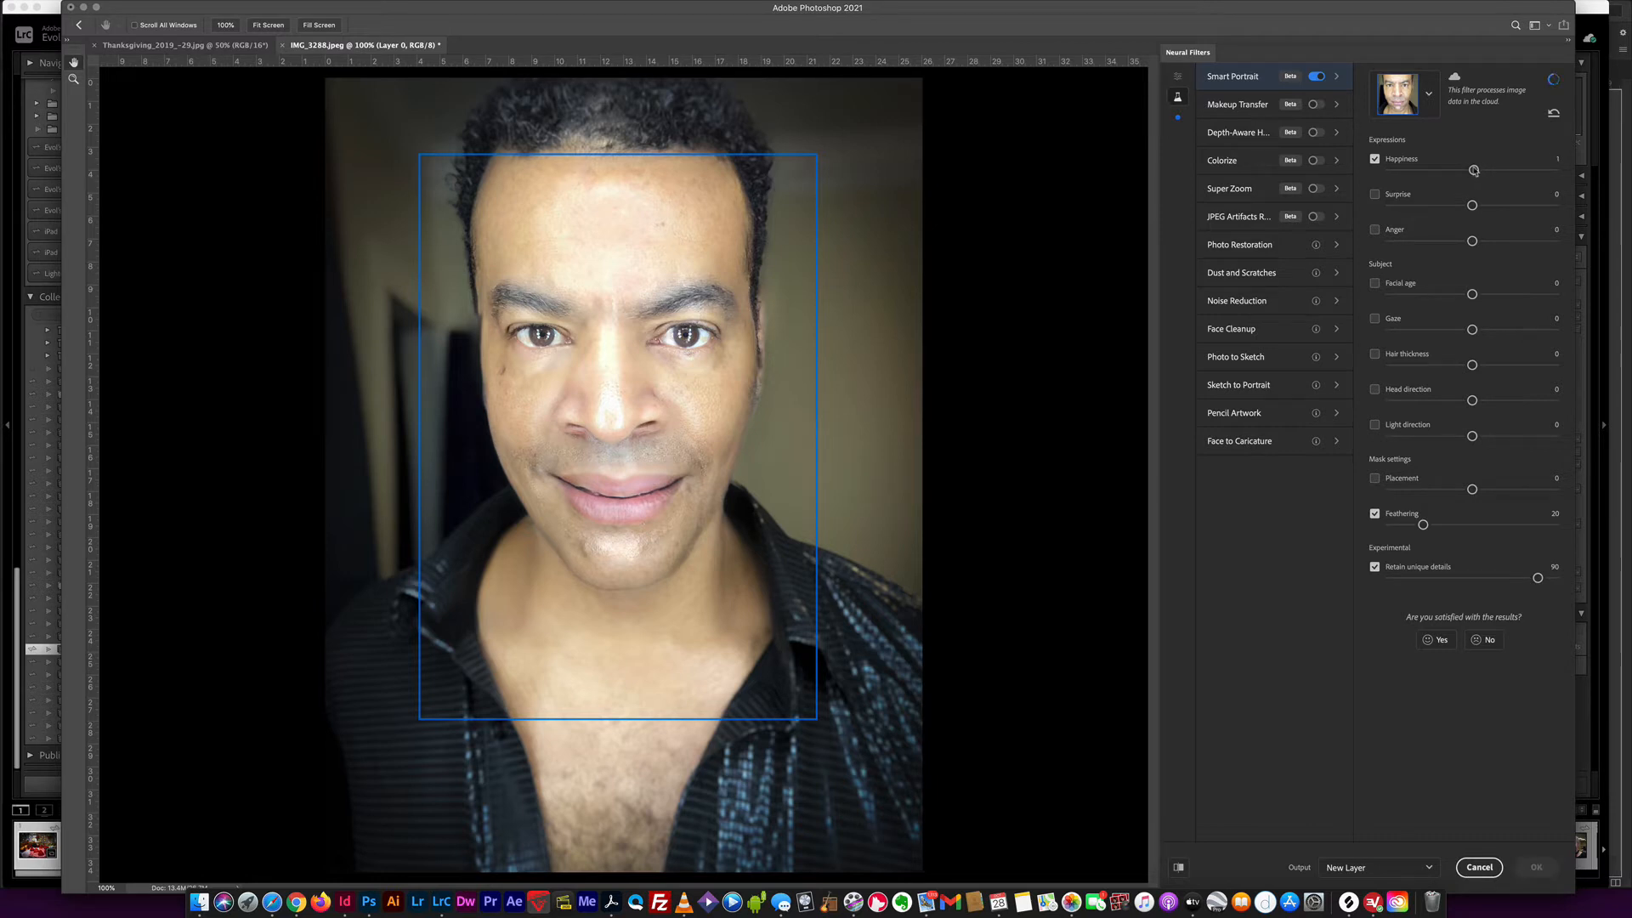
left_click(1374, 159)
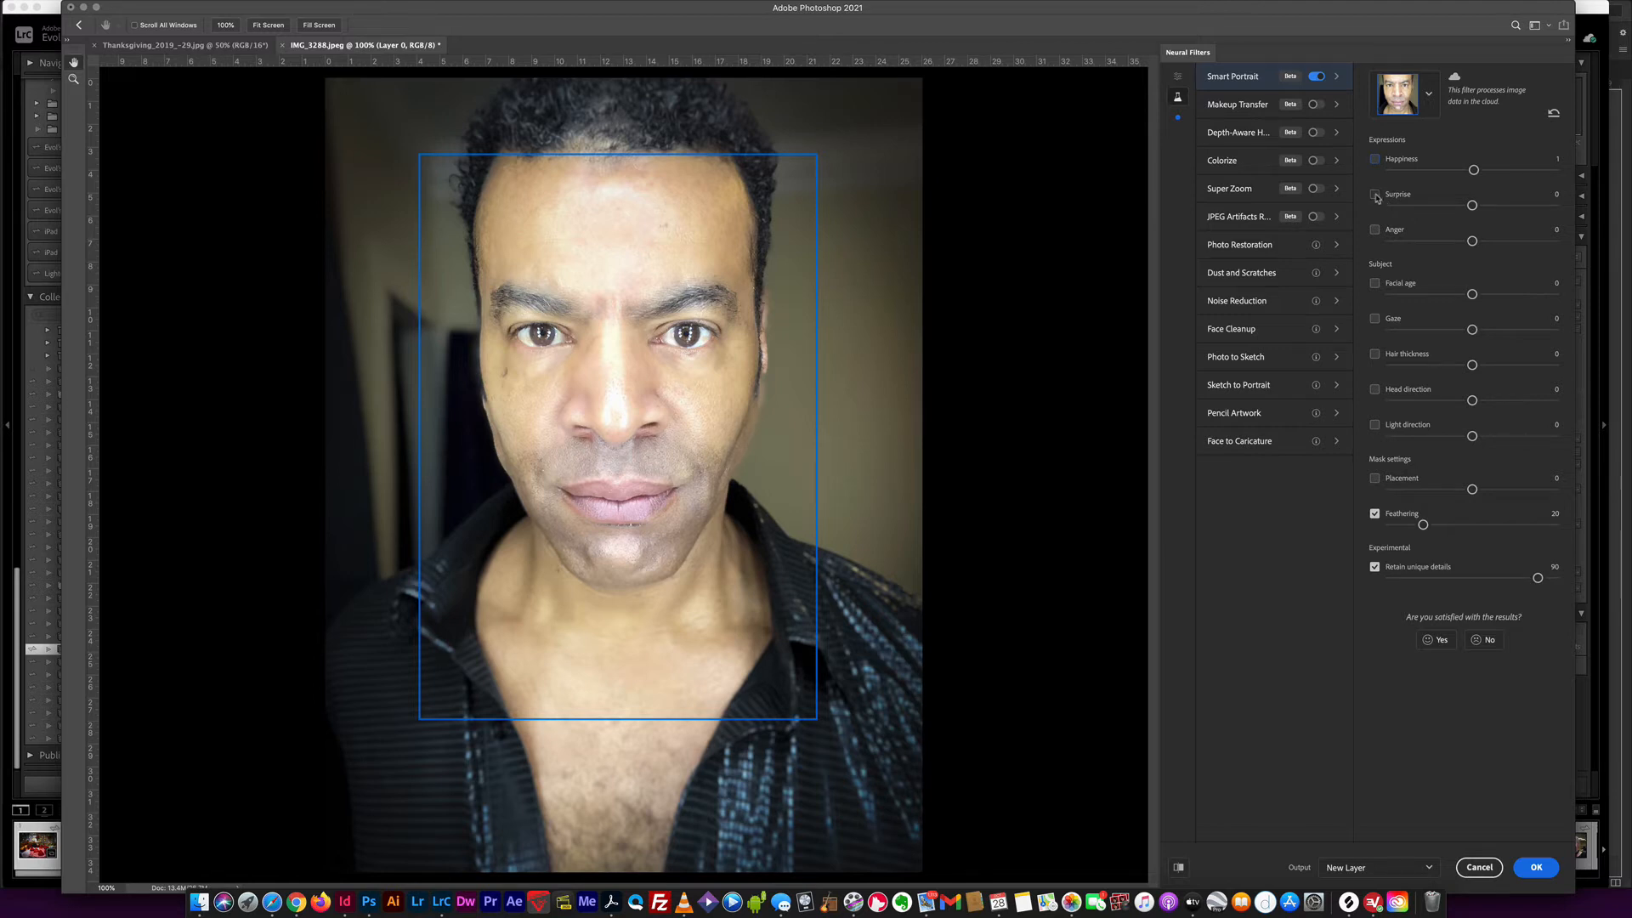
- Try the Surprise expression at 28 and 50, return it to 0, and disable it
left_click(1376, 196)
left_click_drag(1473, 206, 1519, 206)
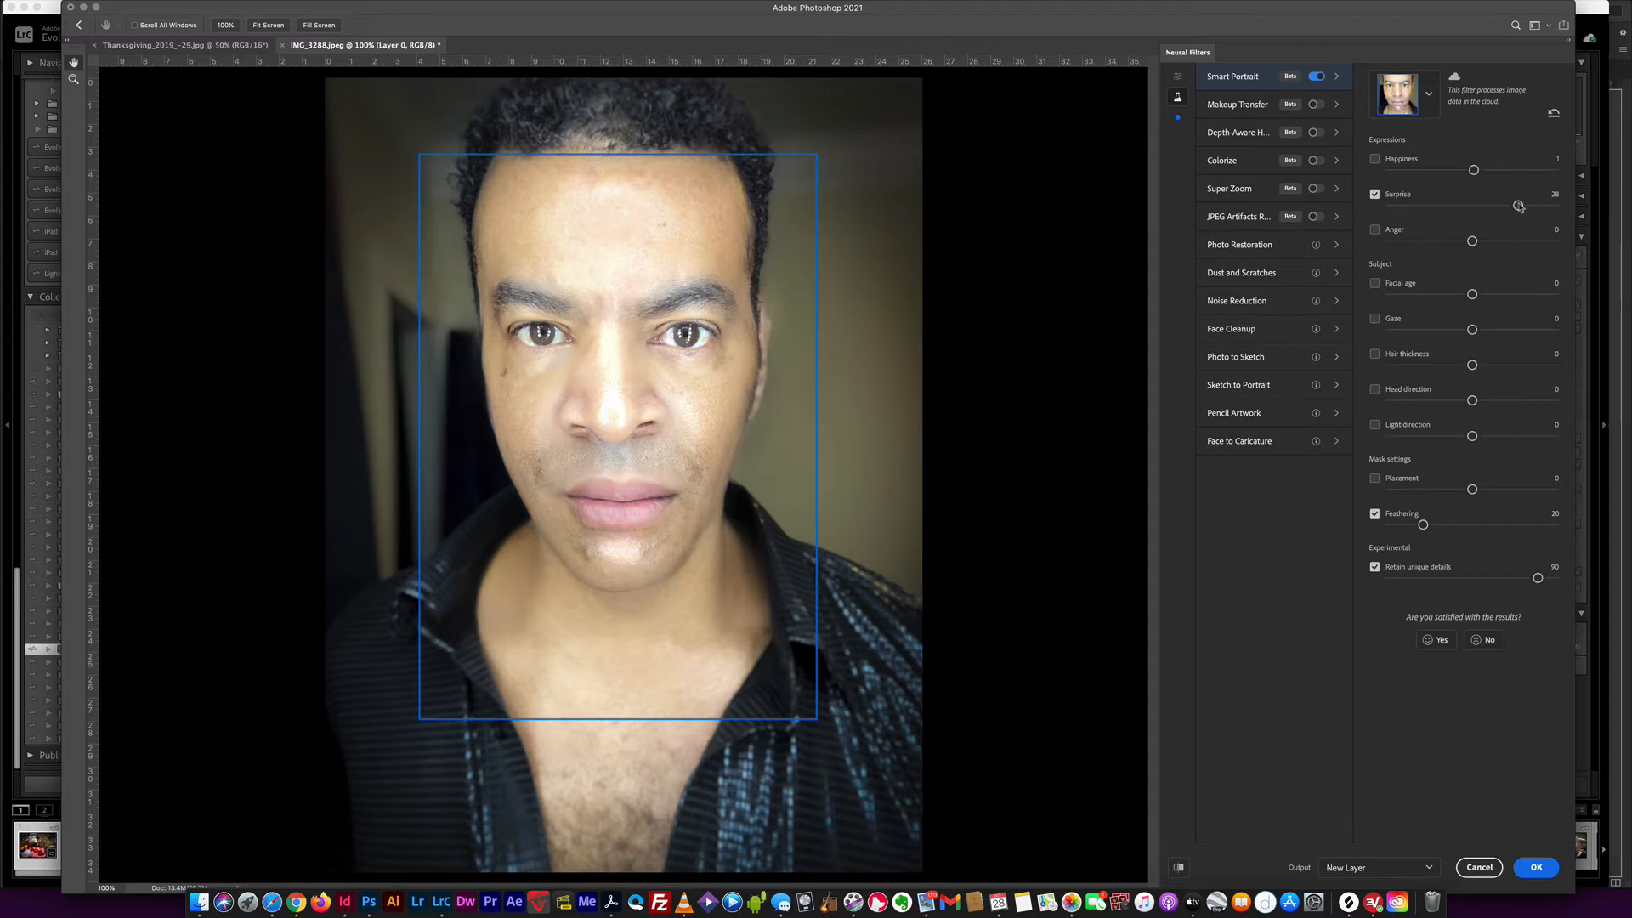
left_click_drag(1519, 205, 1554, 205)
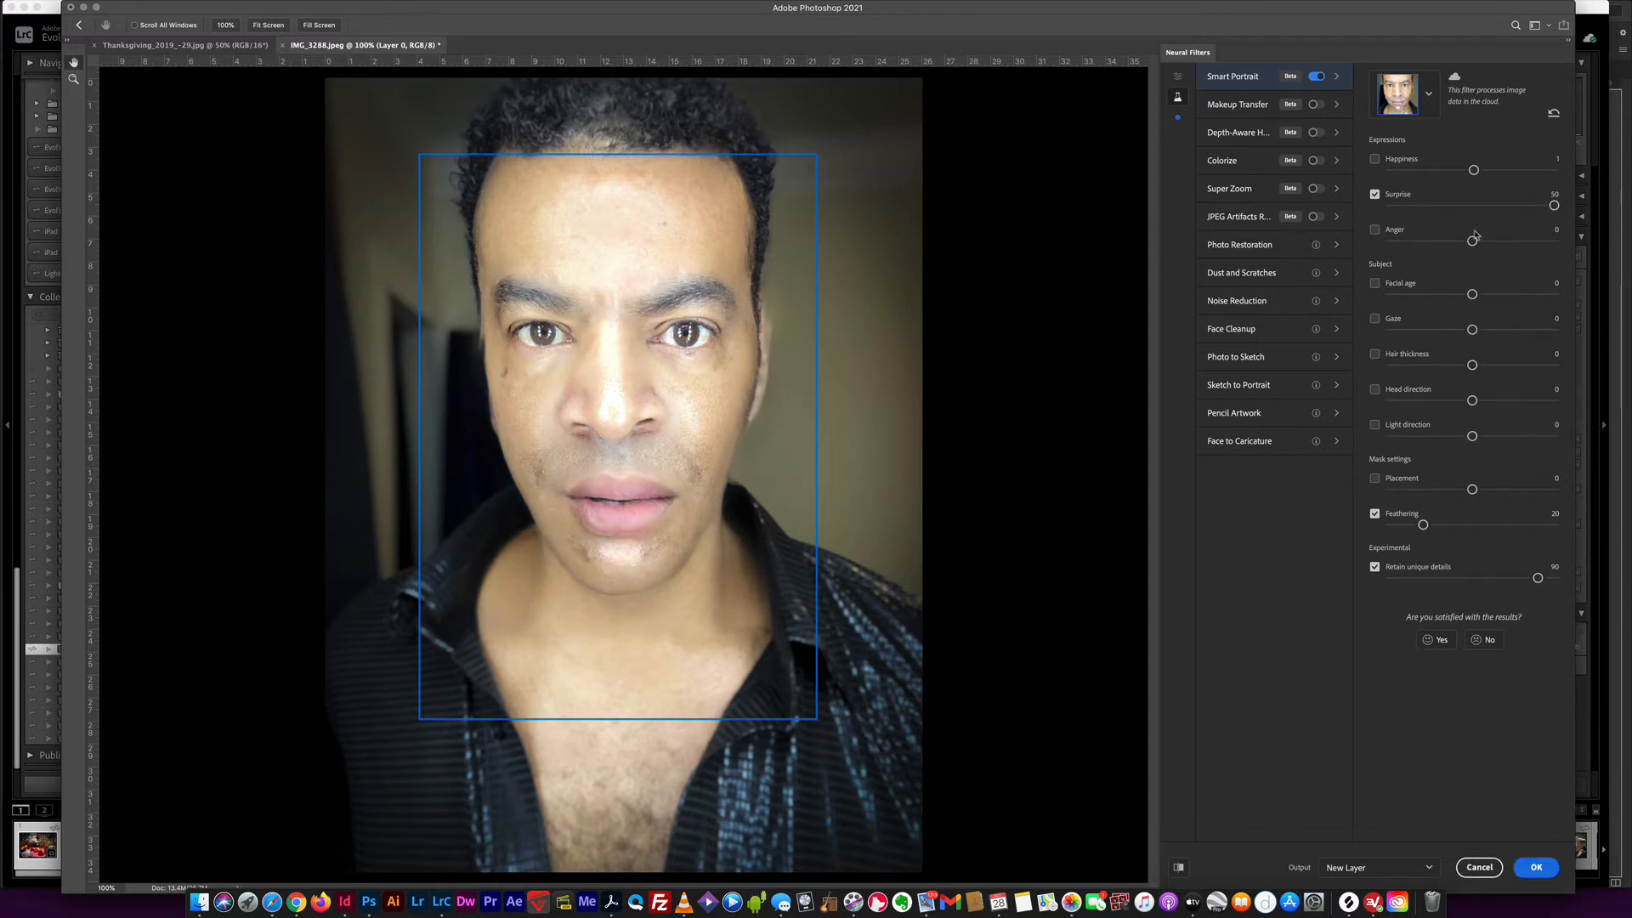
left_click_drag(1554, 205, 1472, 206)
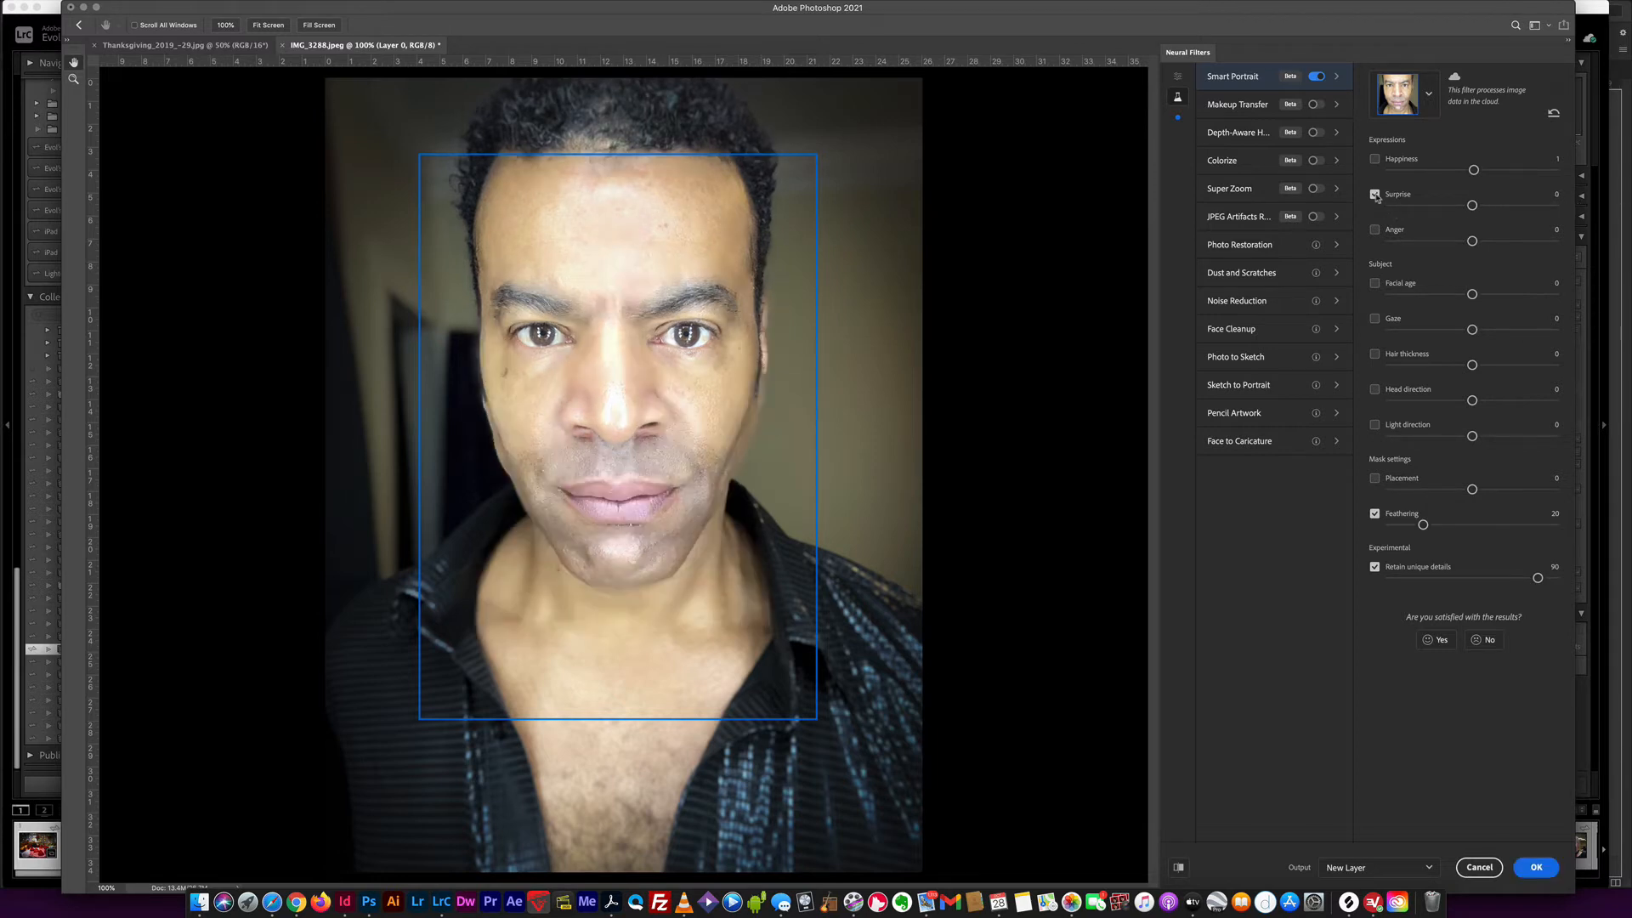
left_click(1375, 195)
- Try the Anger expression at 41 and -41, and disable it
left_click(1375, 230)
left_click_drag(1472, 241, 1540, 241)
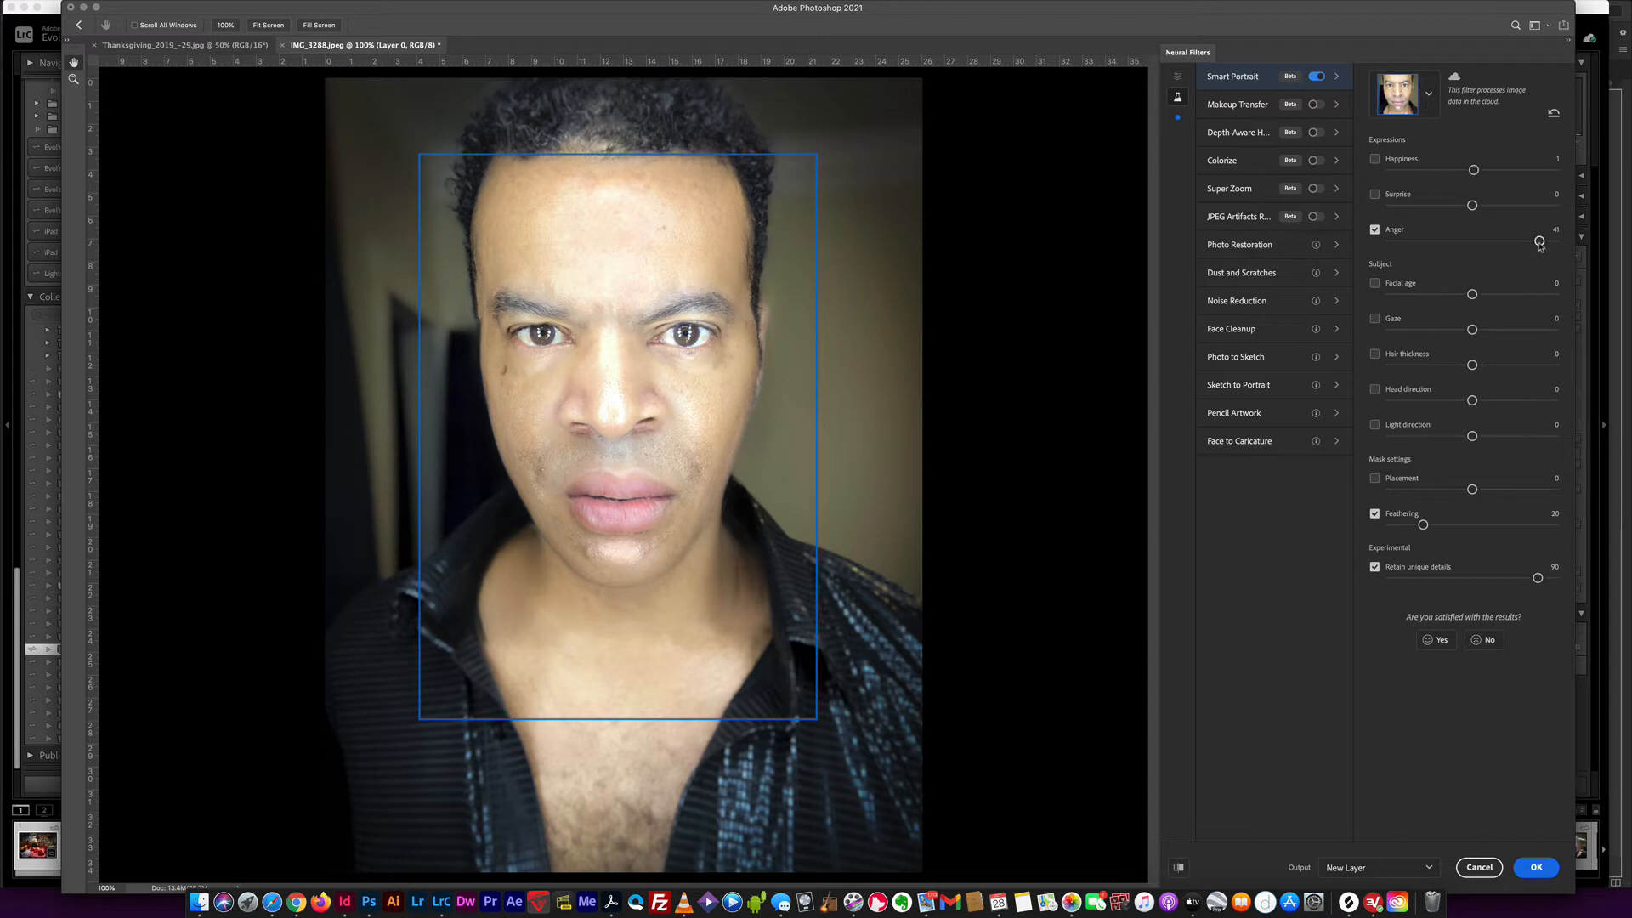
left_click_drag(1539, 242, 1404, 246)
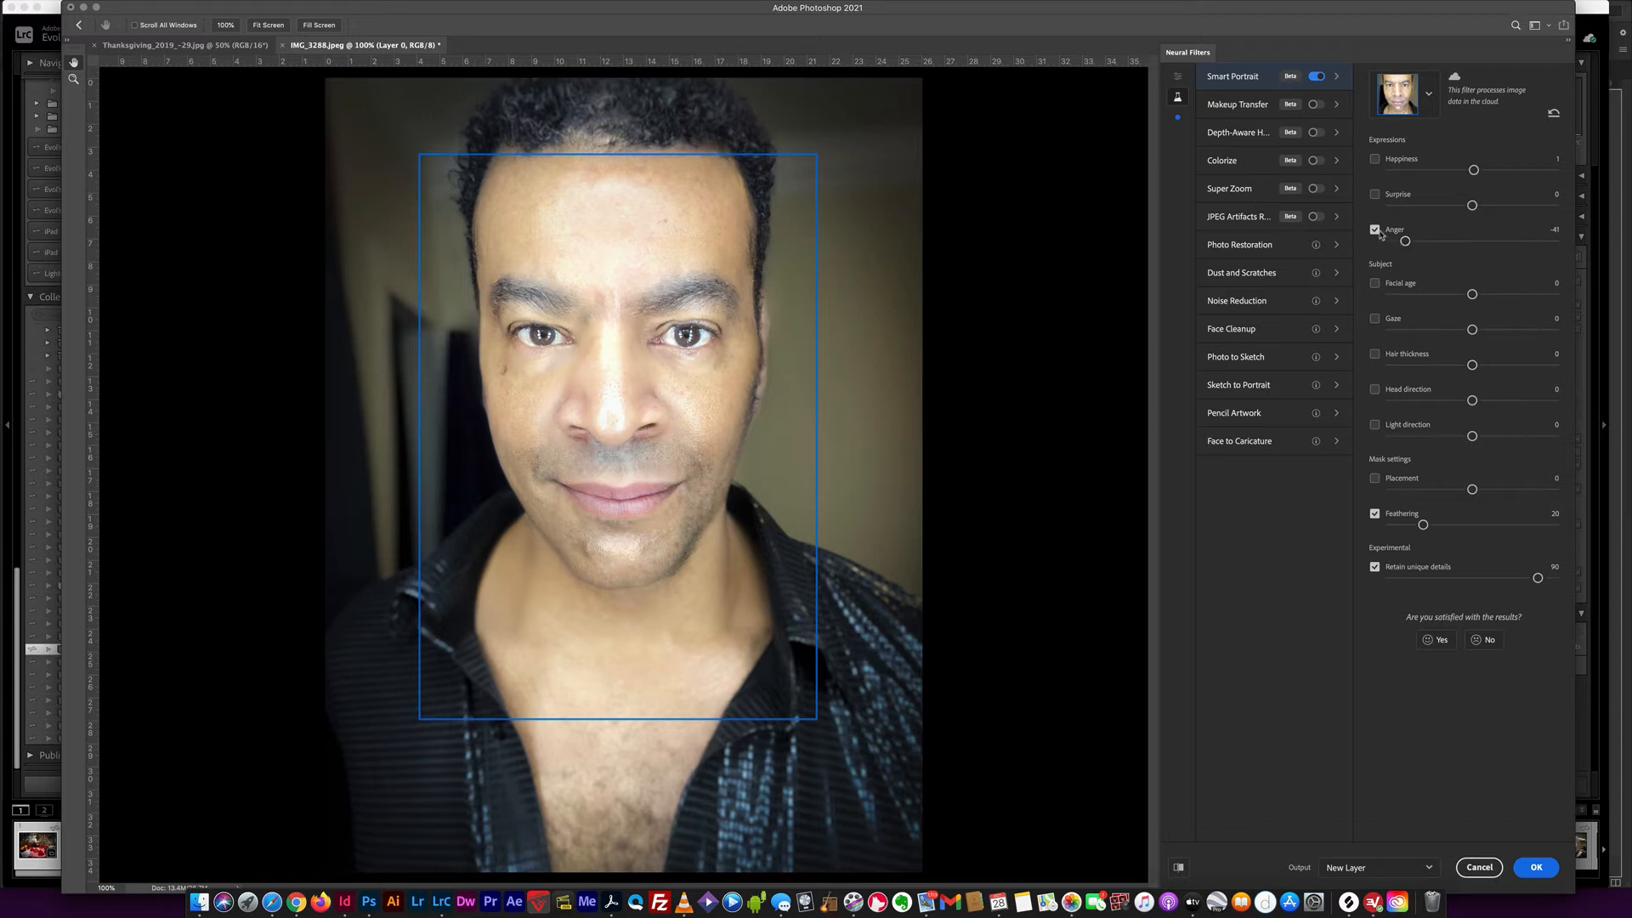
left_click(1376, 230)
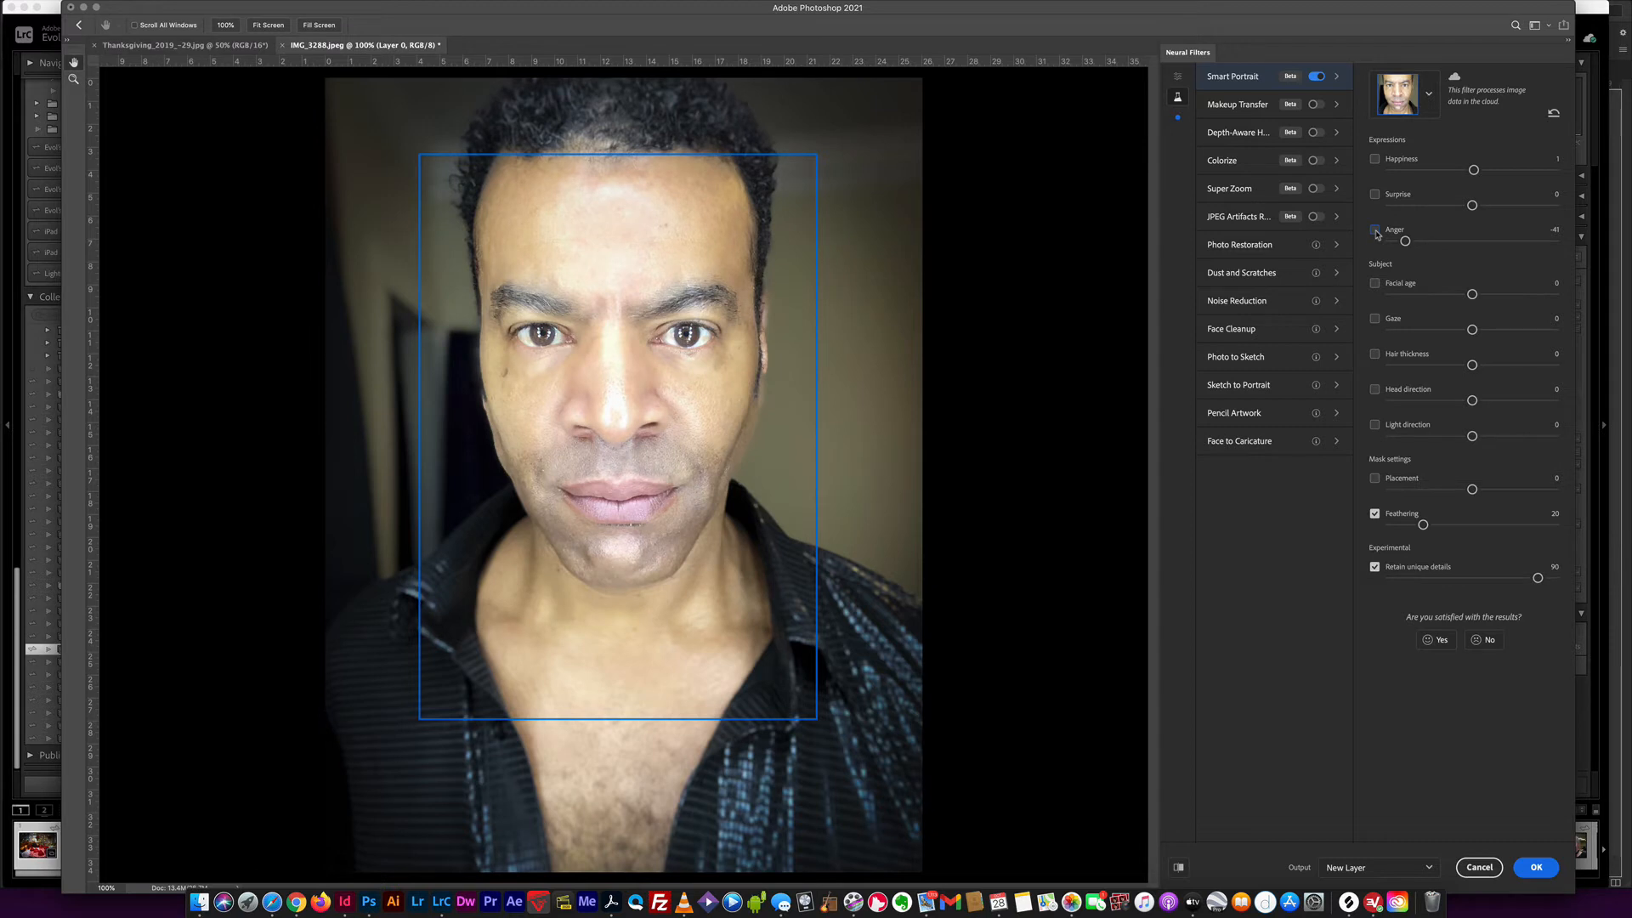
- Try aging the face with Facial age at 50 and 24, and return it to 0
left_click(1375, 284)
left_click_drag(1473, 295, 1568, 292)
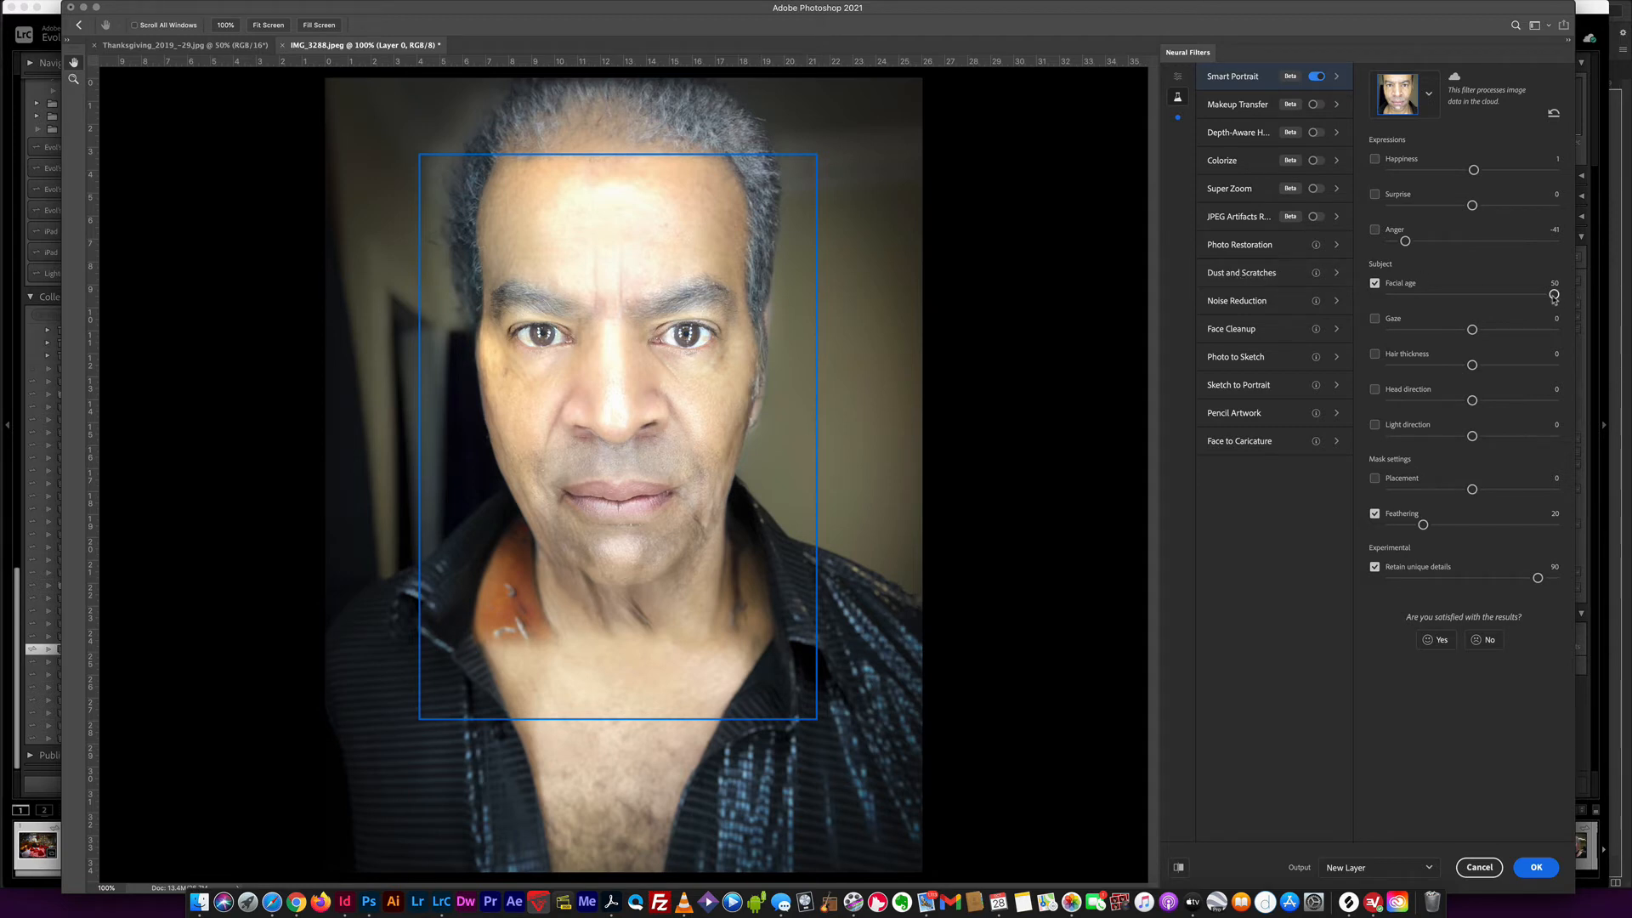
left_click_drag(1554, 294, 1512, 295)
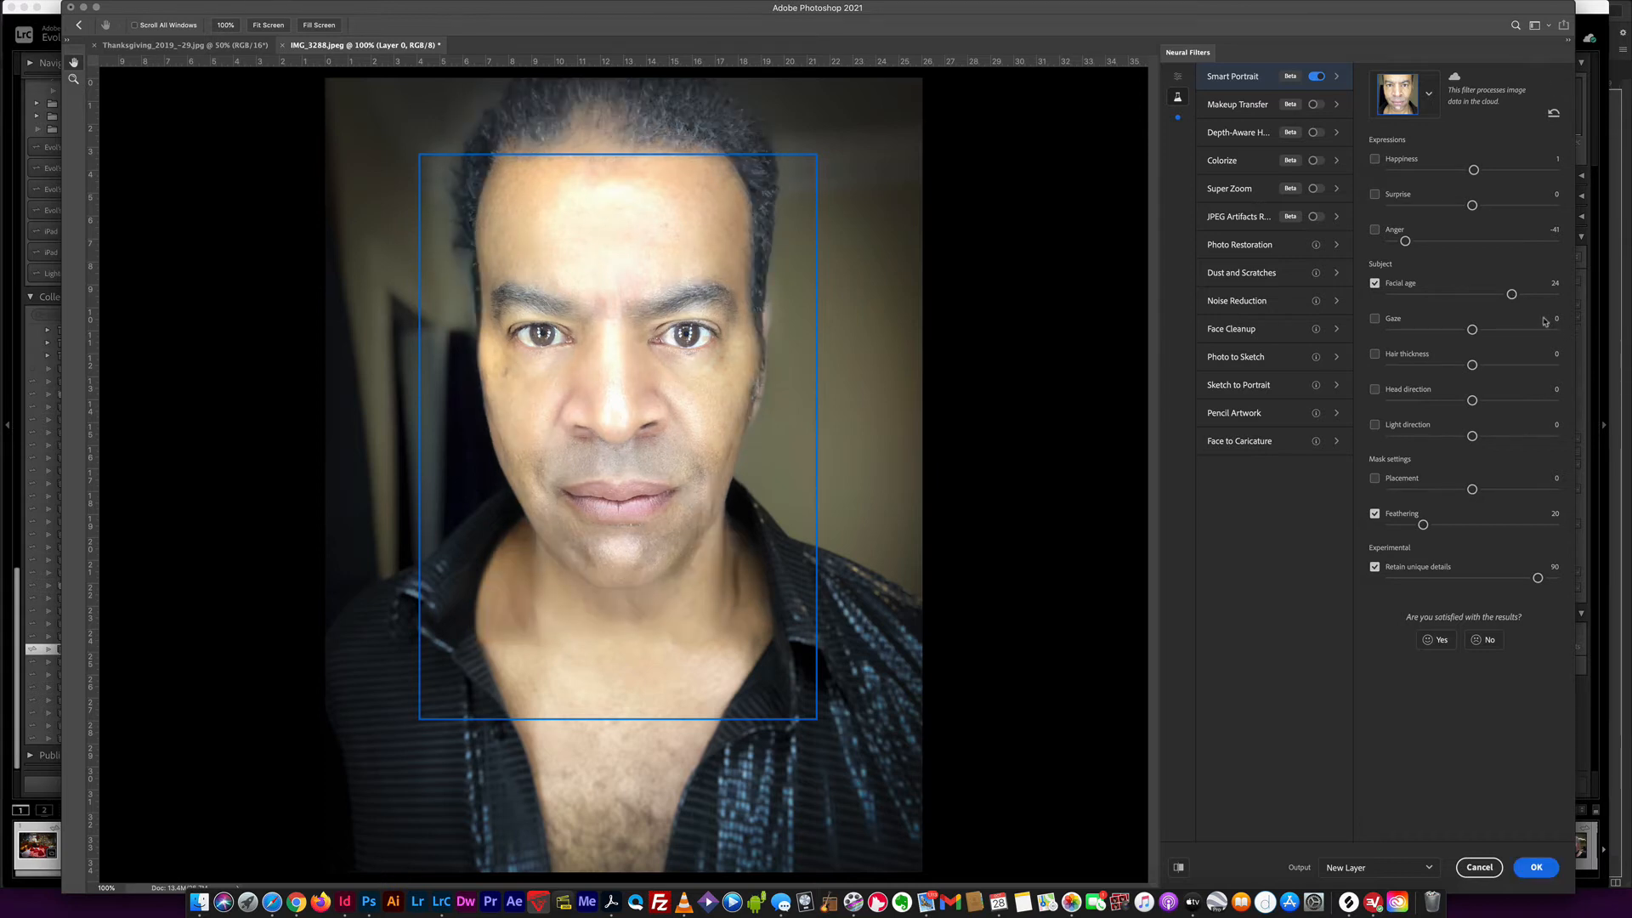
left_click_drag(1513, 295, 1474, 296)
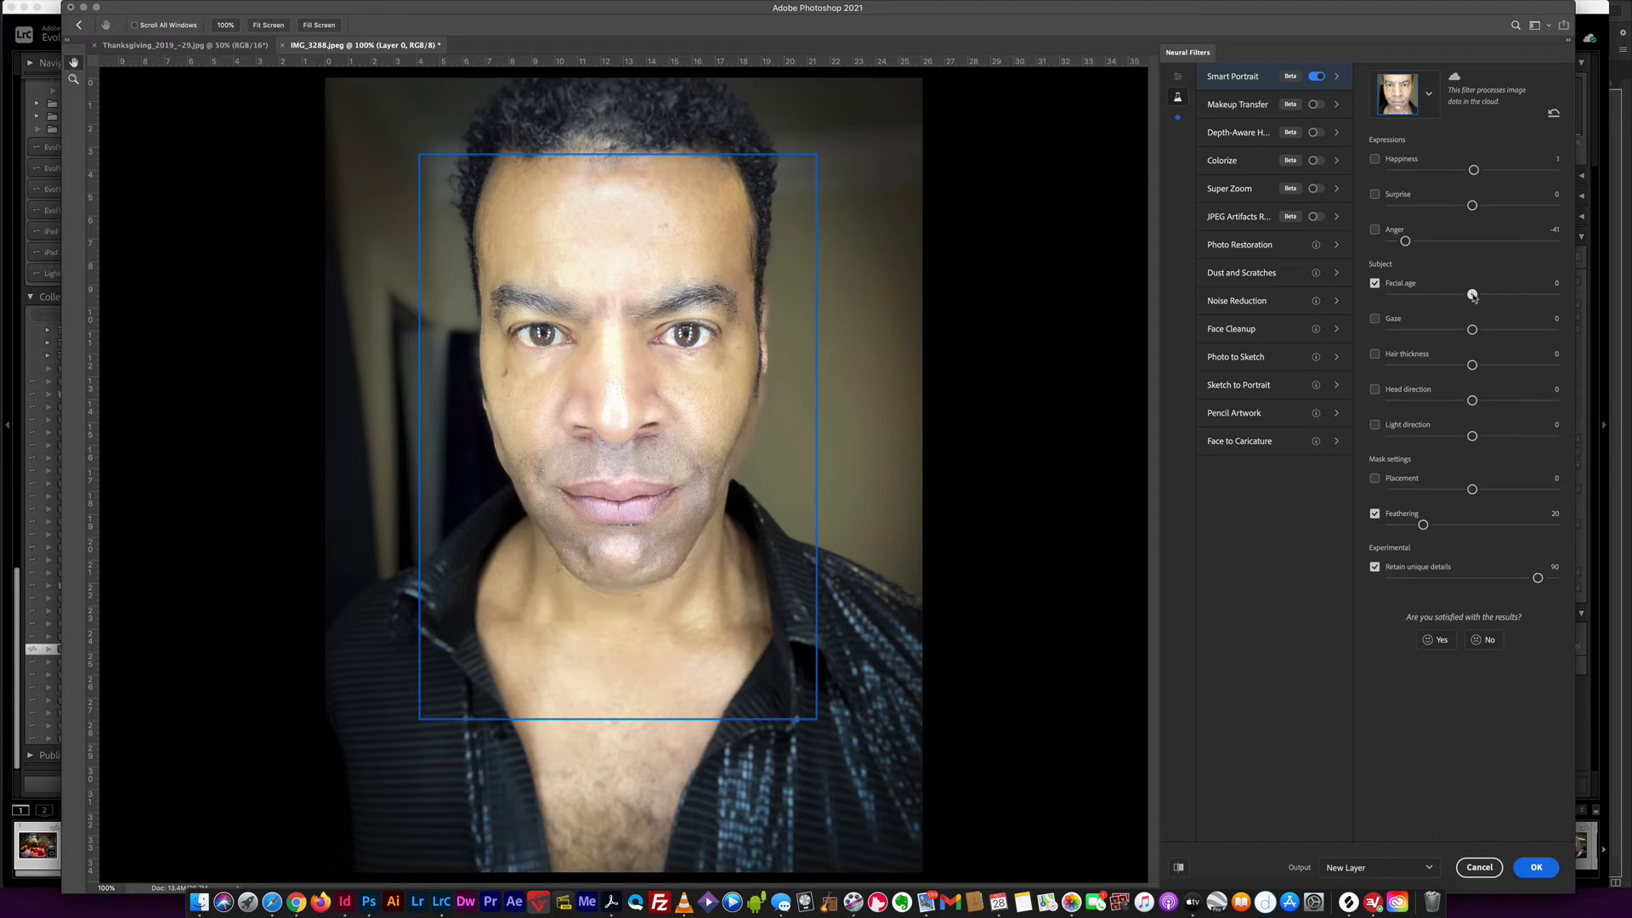
- Try a younger face with Facial age at -21, -42 and -50, reset it to 0 and disable it
left_click_drag(1473, 296, 1437, 295)
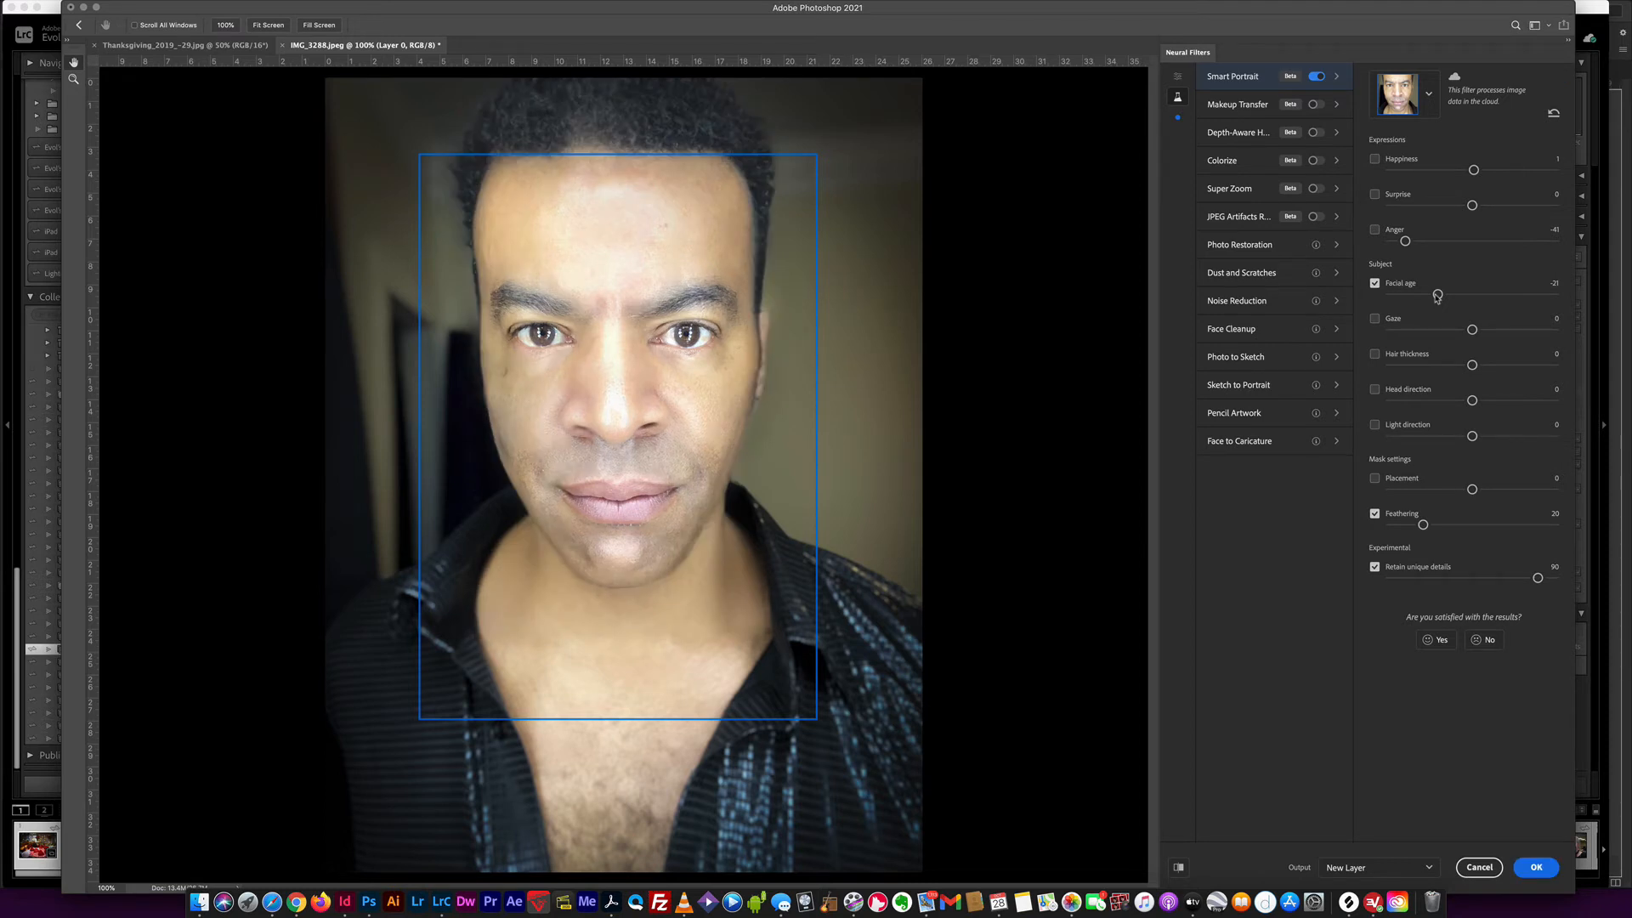
left_click_drag(1438, 295, 1402, 297)
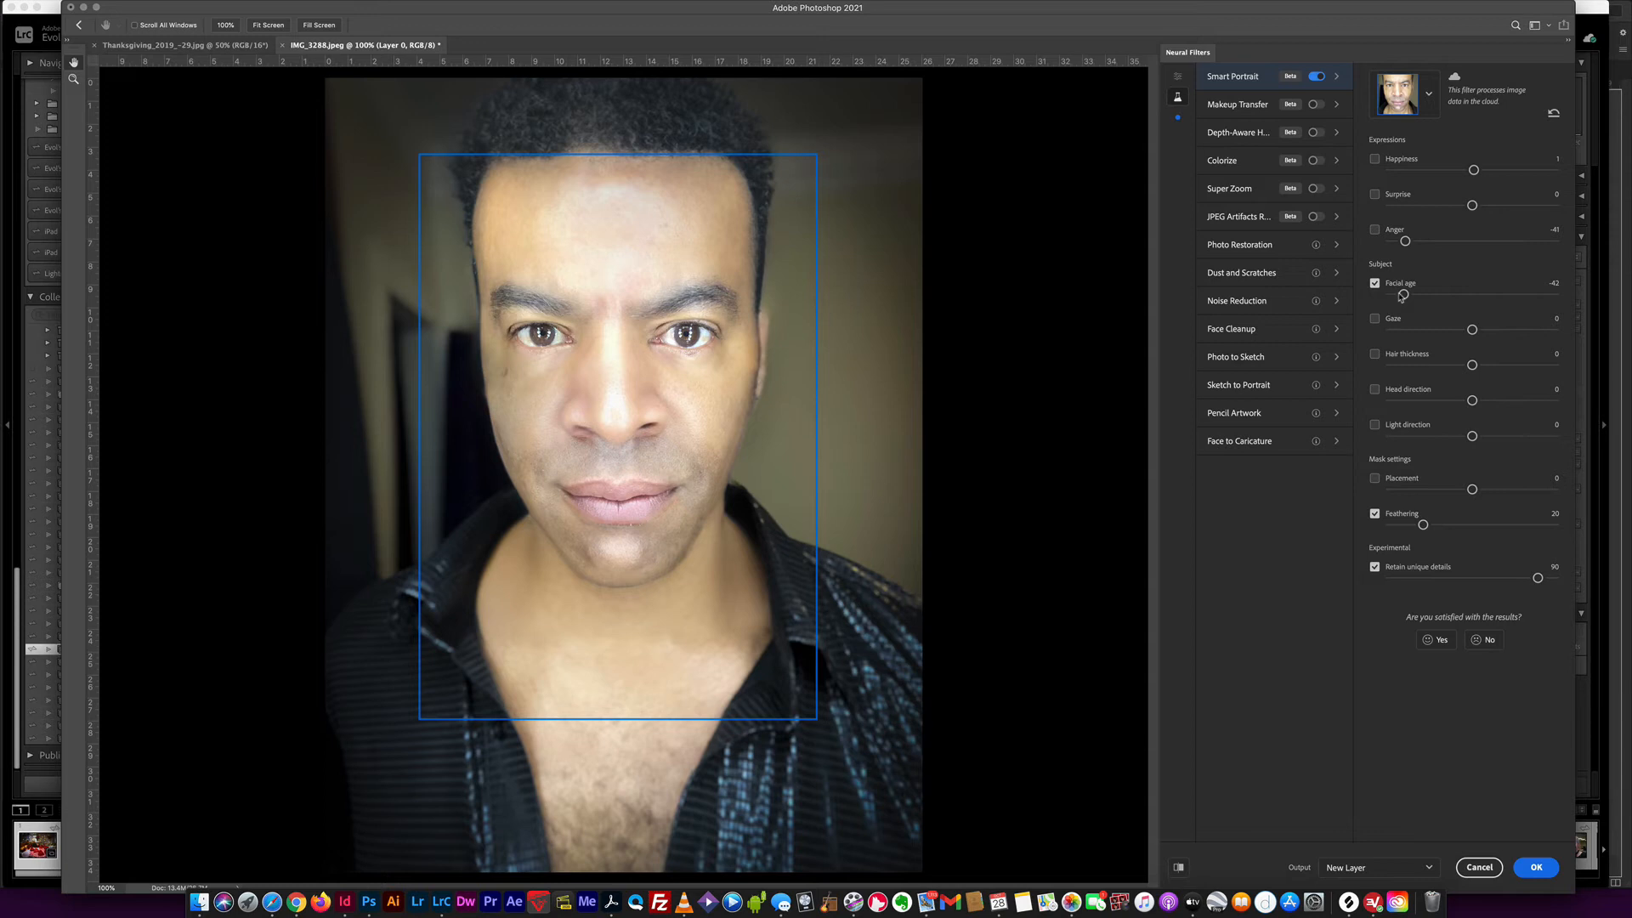
left_click_drag(1402, 297, 1390, 296)
left_click(1374, 284)
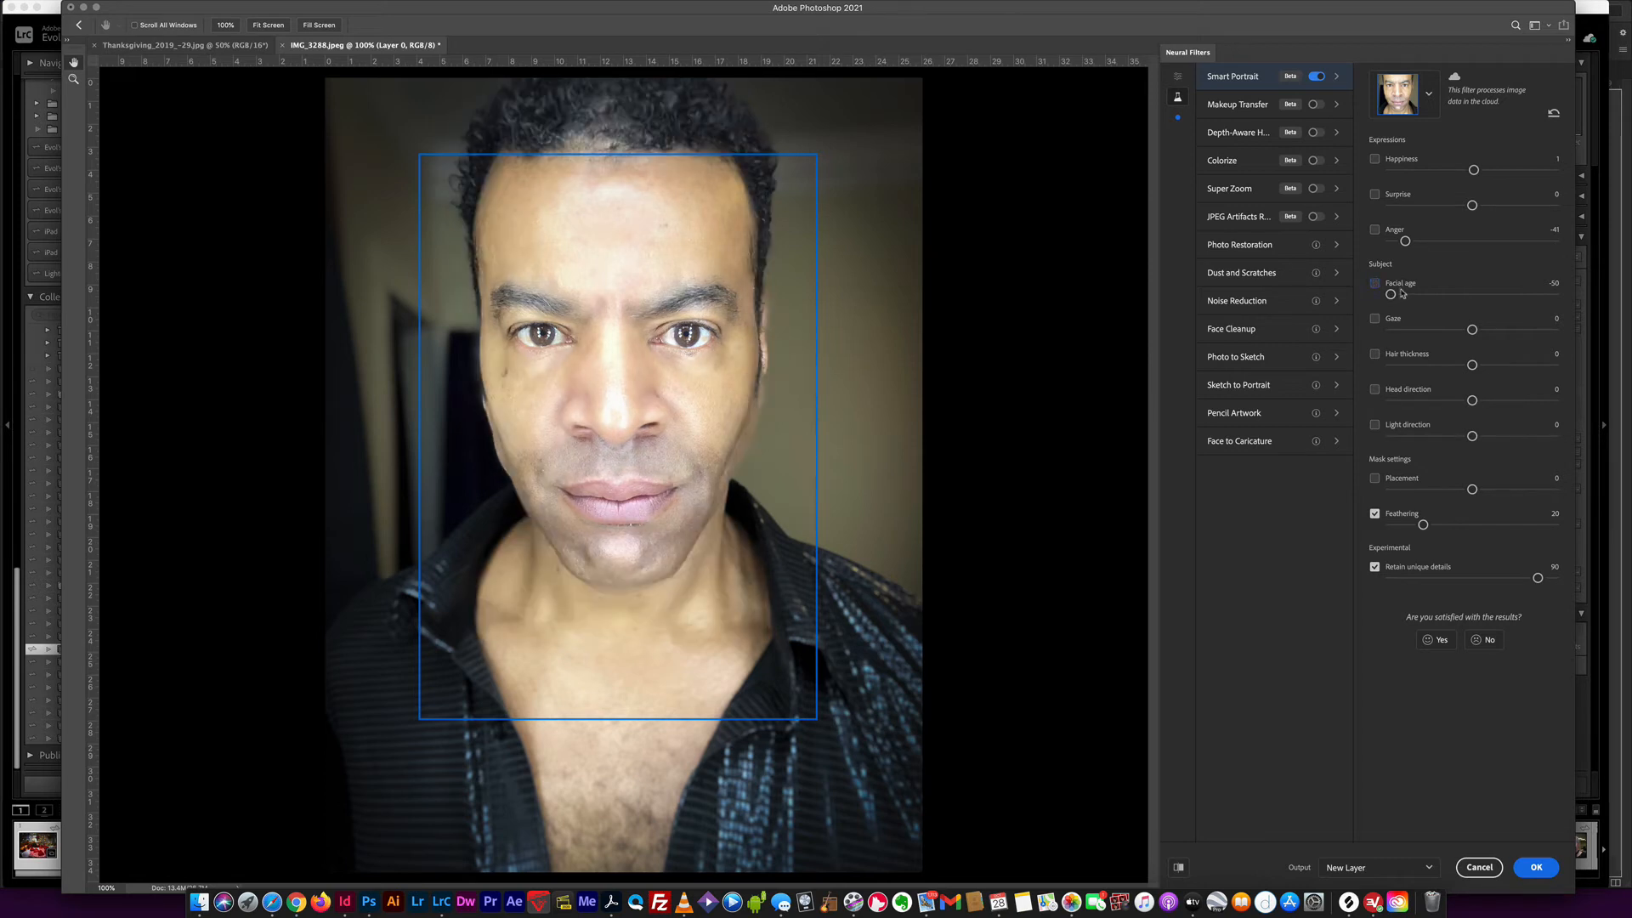
left_click_drag(1390, 294, 1473, 296)
left_click(1375, 284)
- Try shifting the Gaze both ways, from 37 and the maximum down to -50, and disable it
left_click_drag(1473, 329, 1535, 332)
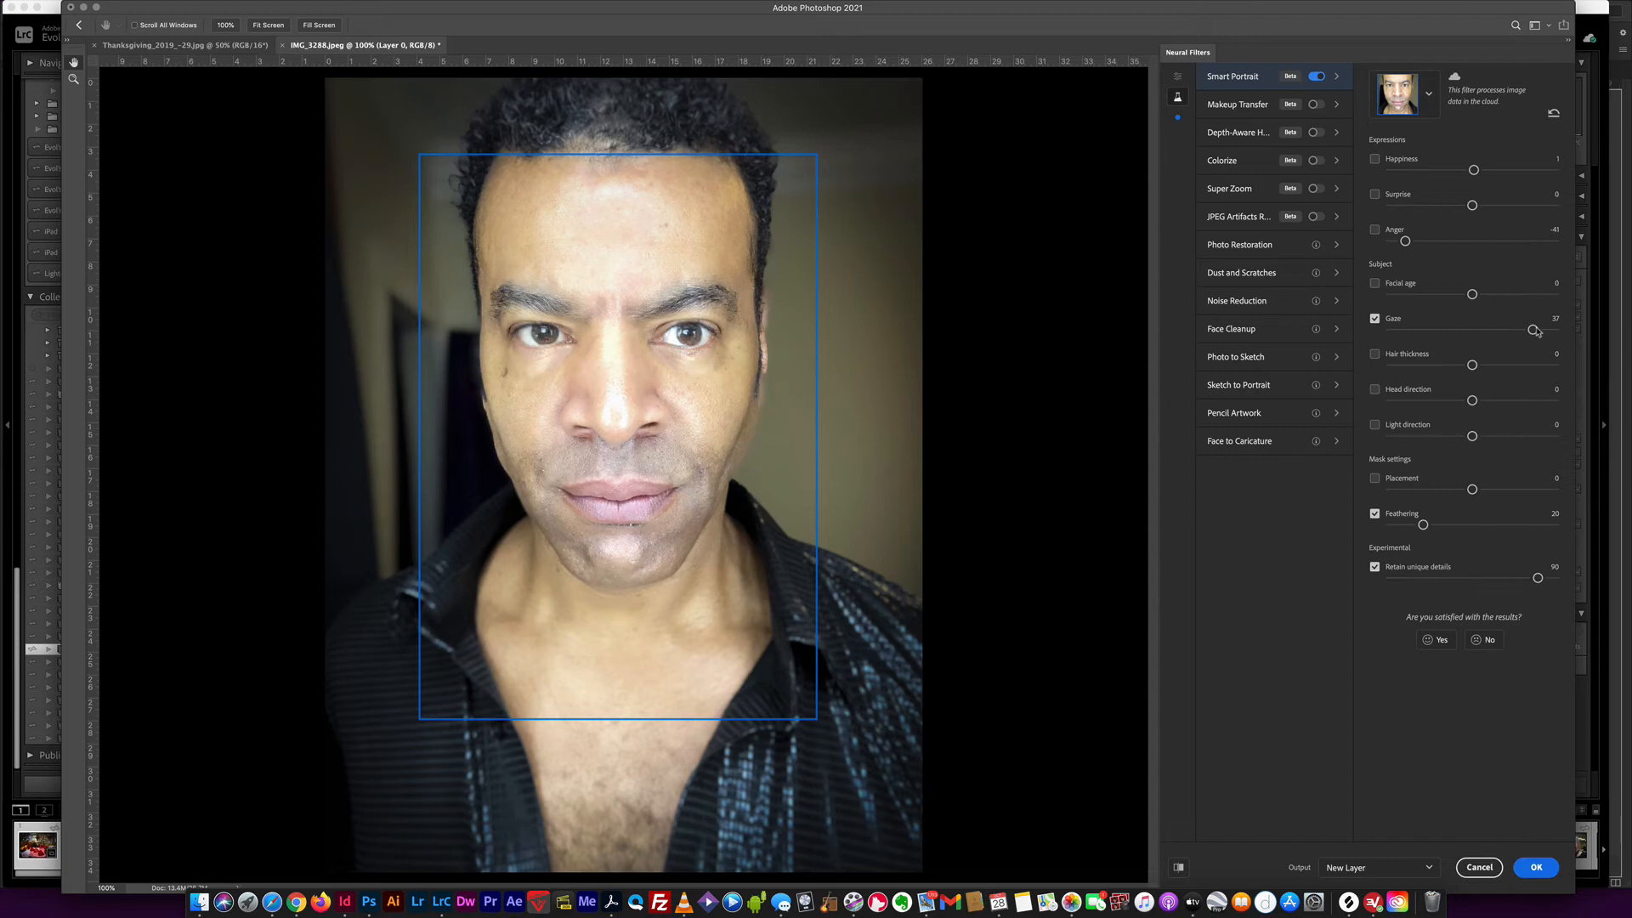
left_click_drag(1535, 331, 1570, 334)
left_click_drag(1554, 331, 1356, 332)
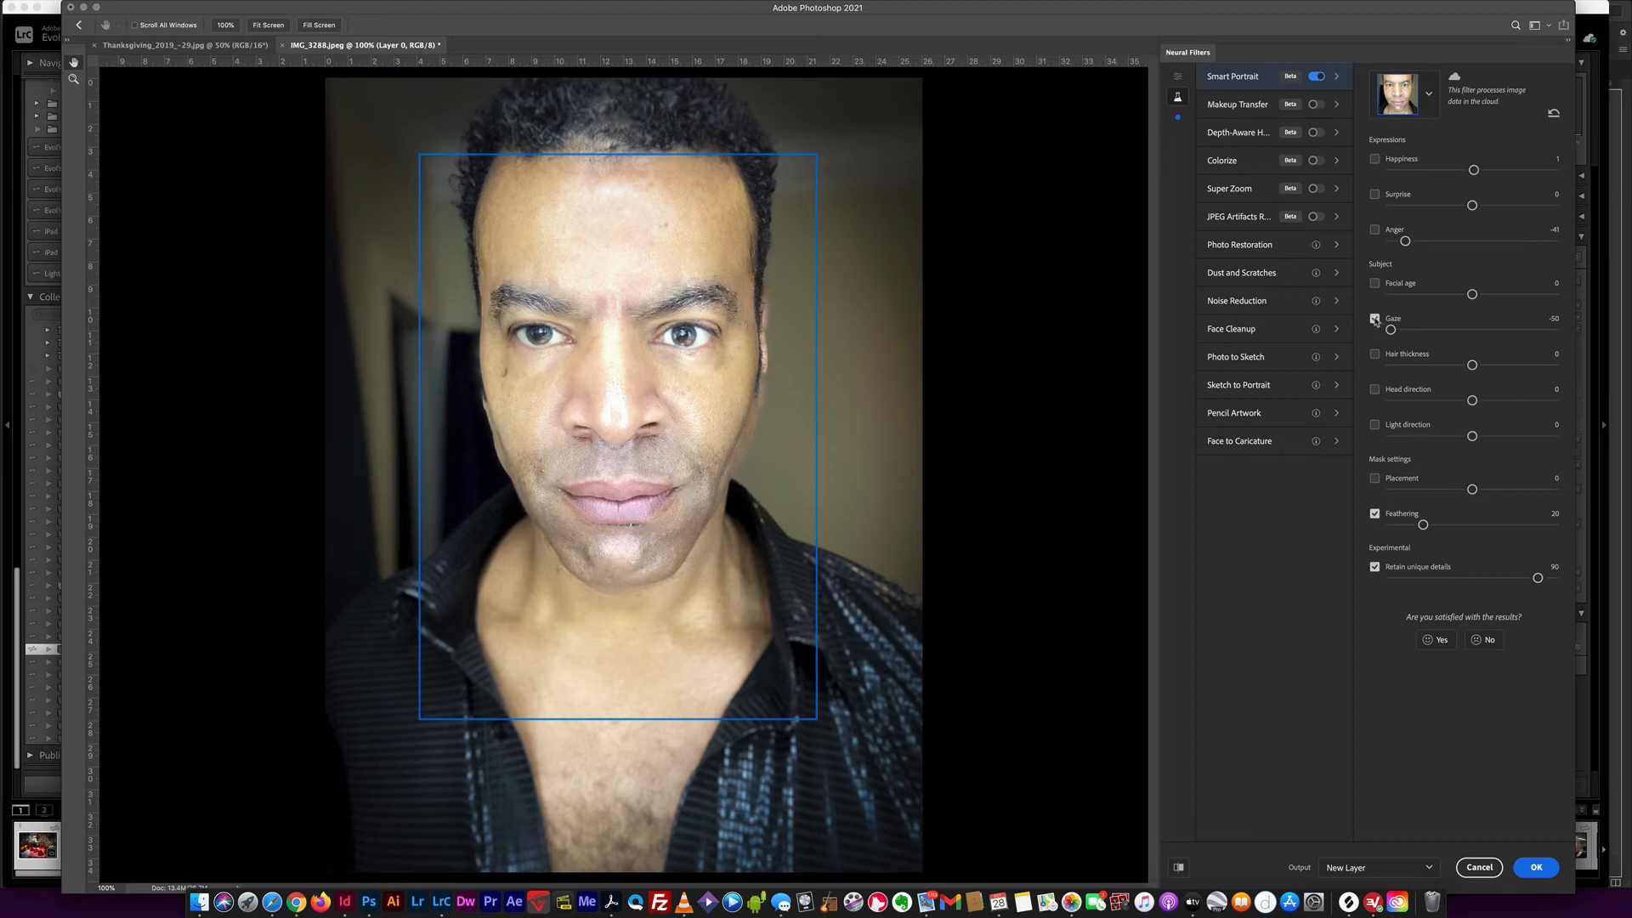
left_click(1374, 320)
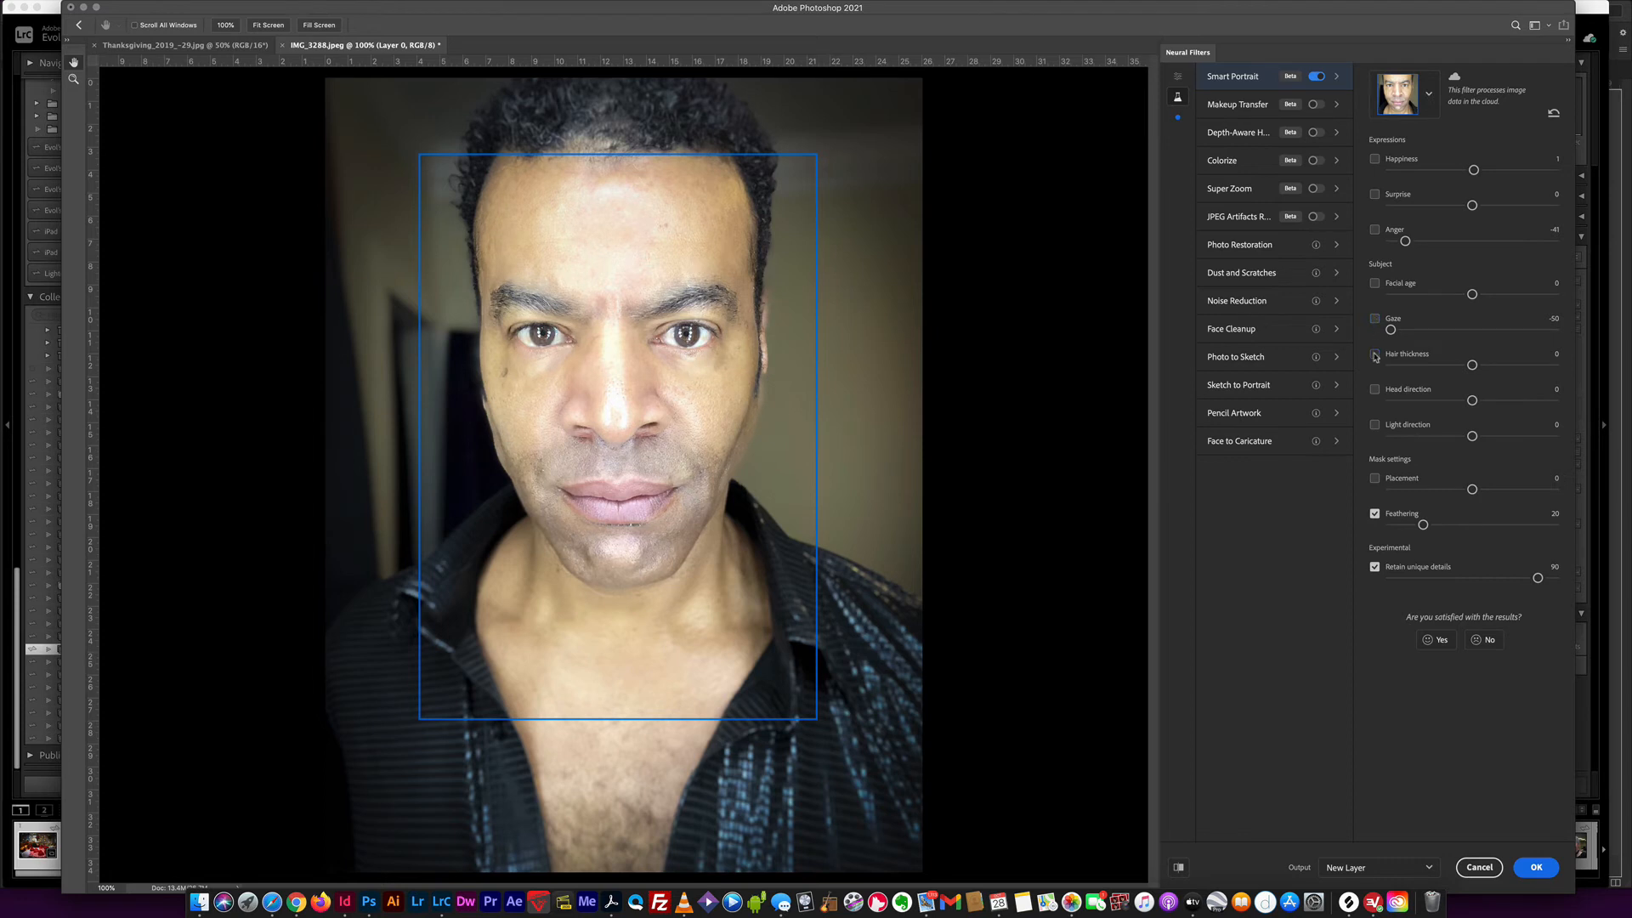
- Try Hair thickness at 37, 50, -31 and -50, and disable it
left_click(1375, 355)
left_click_drag(1473, 365, 1536, 367)
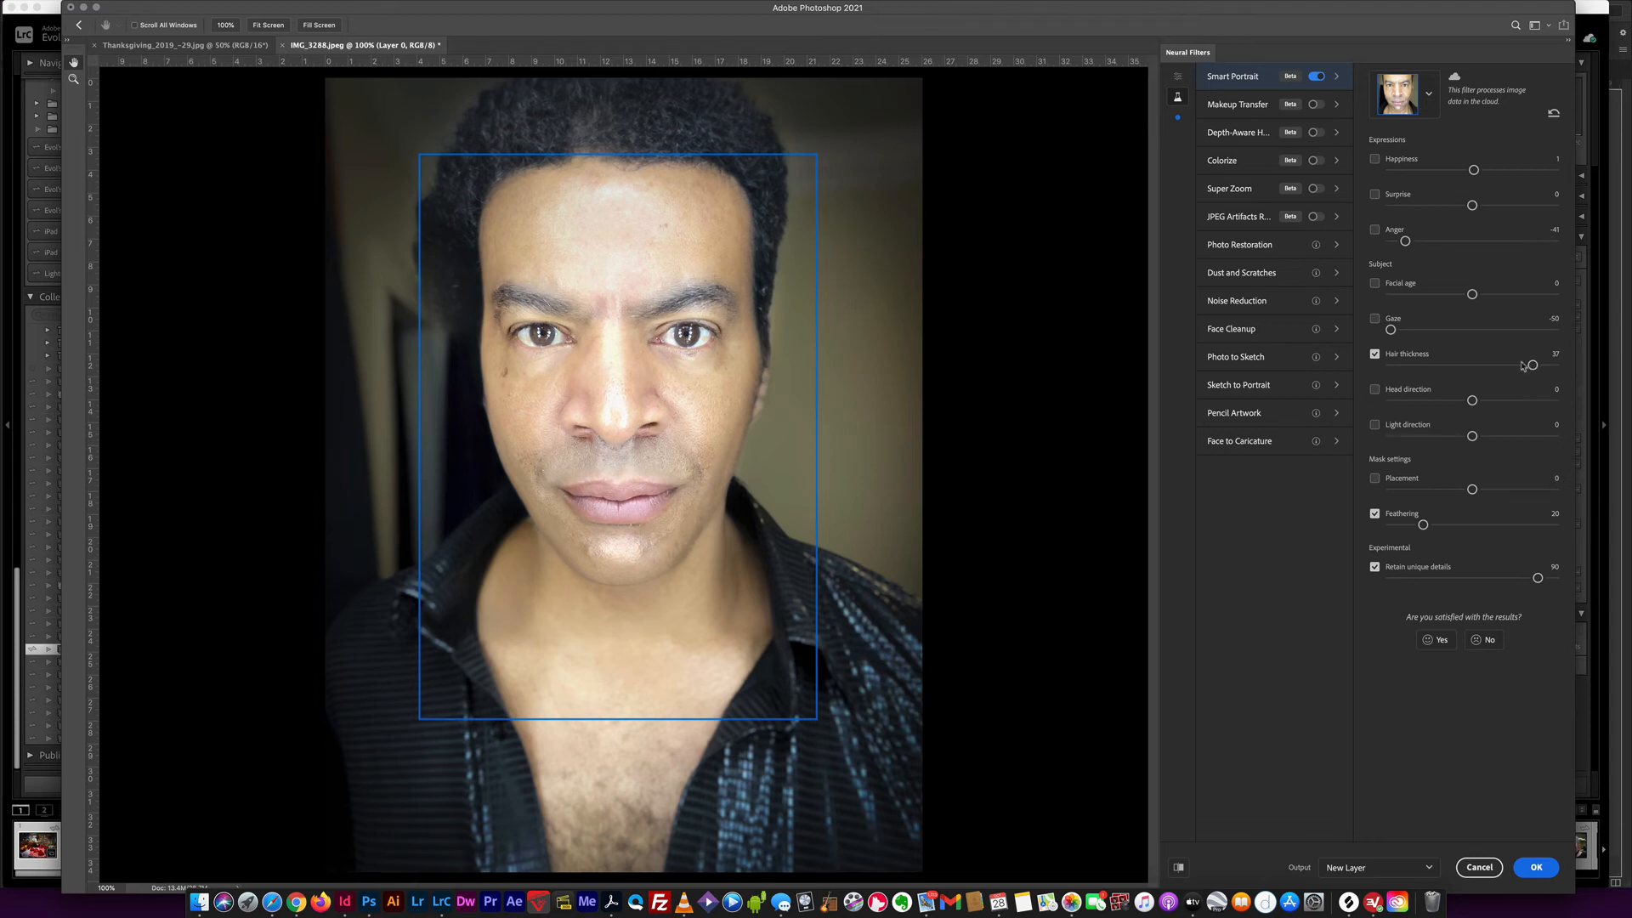
left_click_drag(1535, 366, 1572, 368)
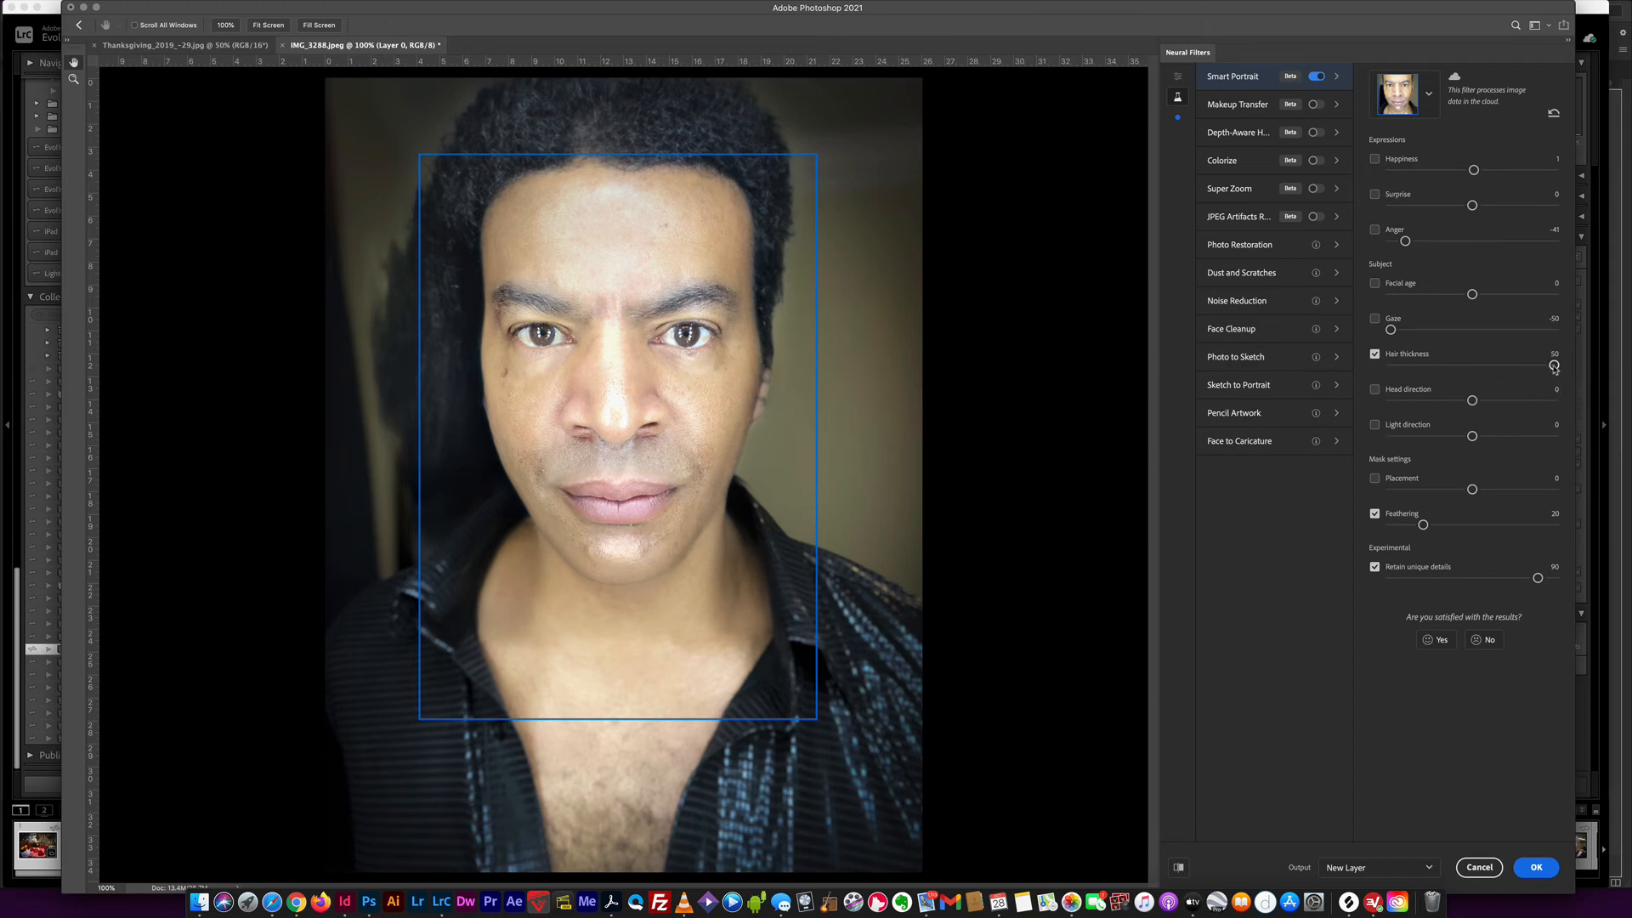
left_click_drag(1553, 365, 1422, 366)
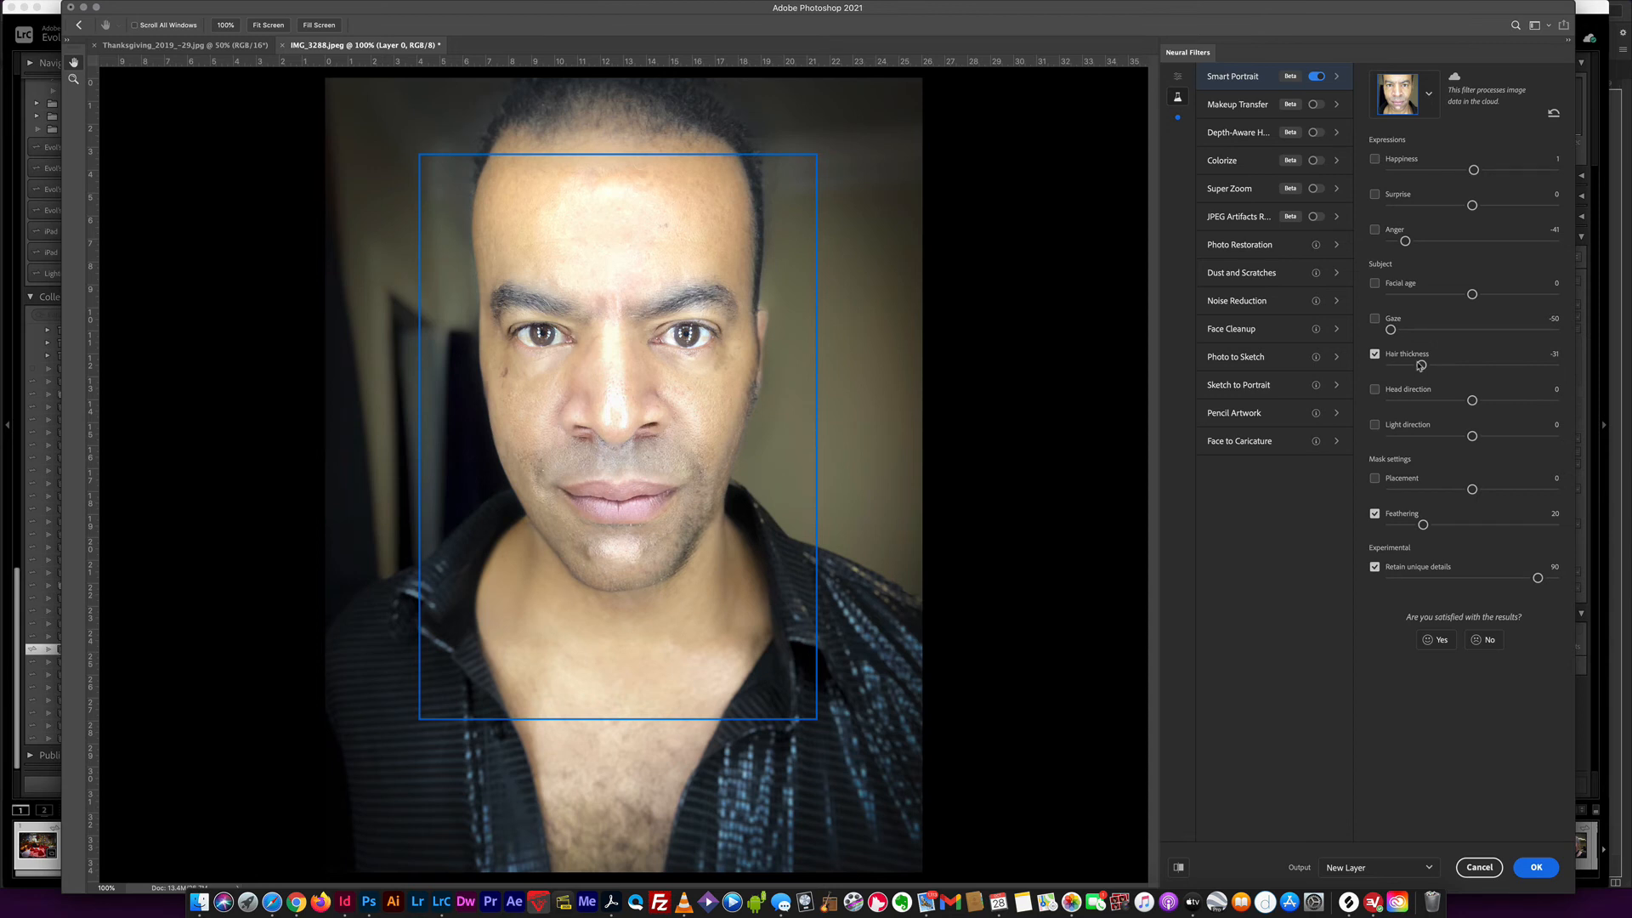
left_click_drag(1421, 365, 1381, 365)
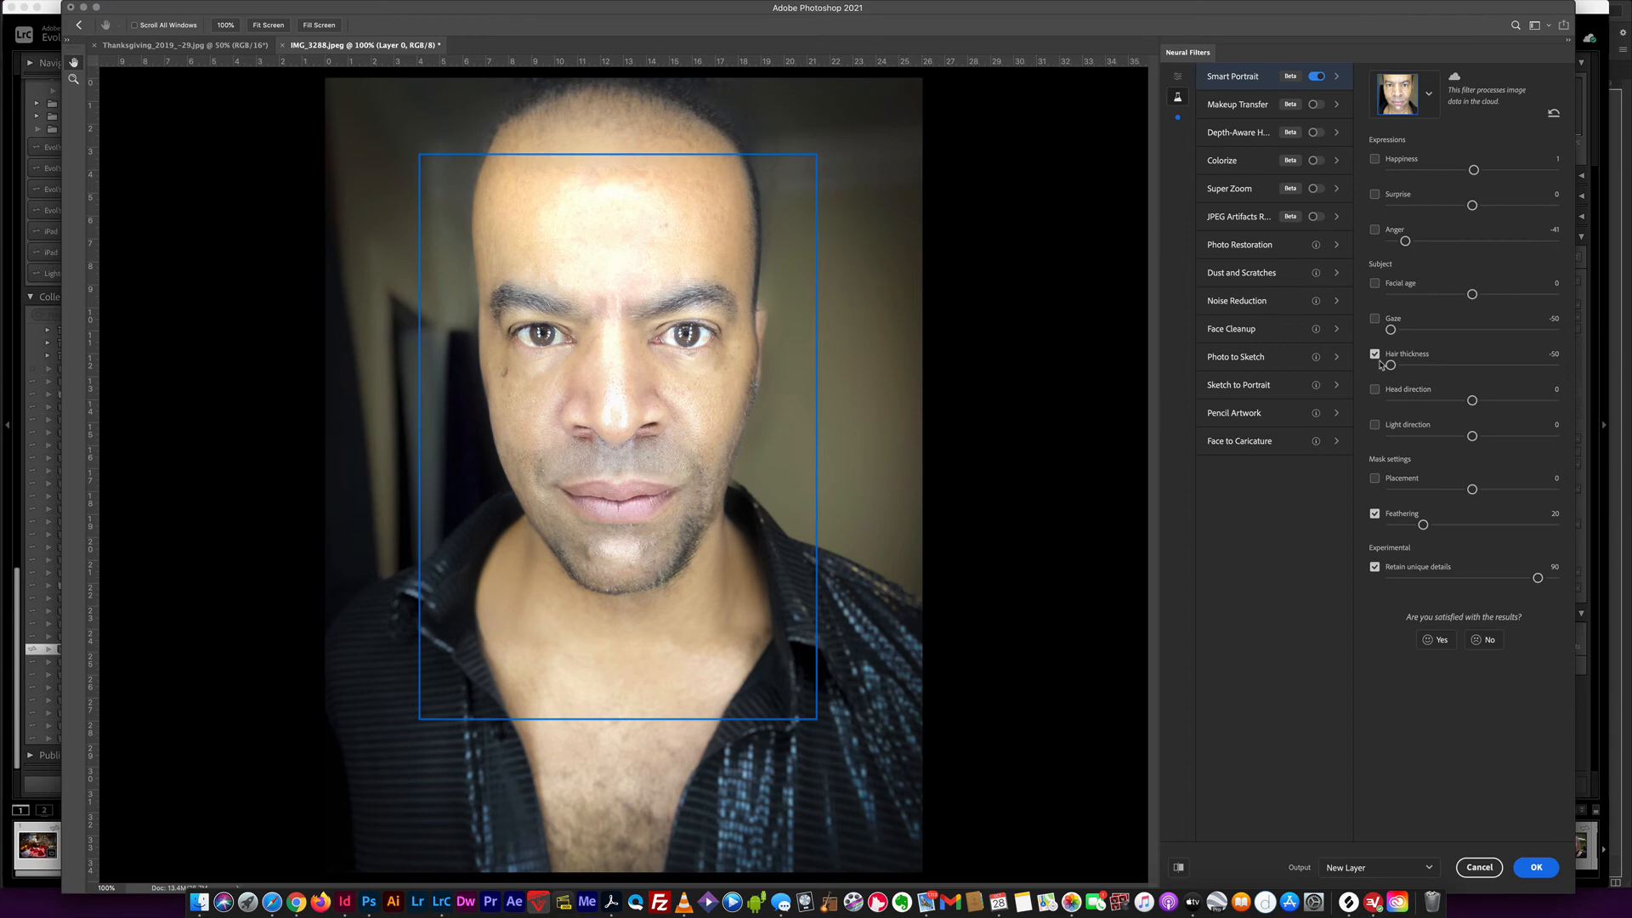
left_click(1374, 354)
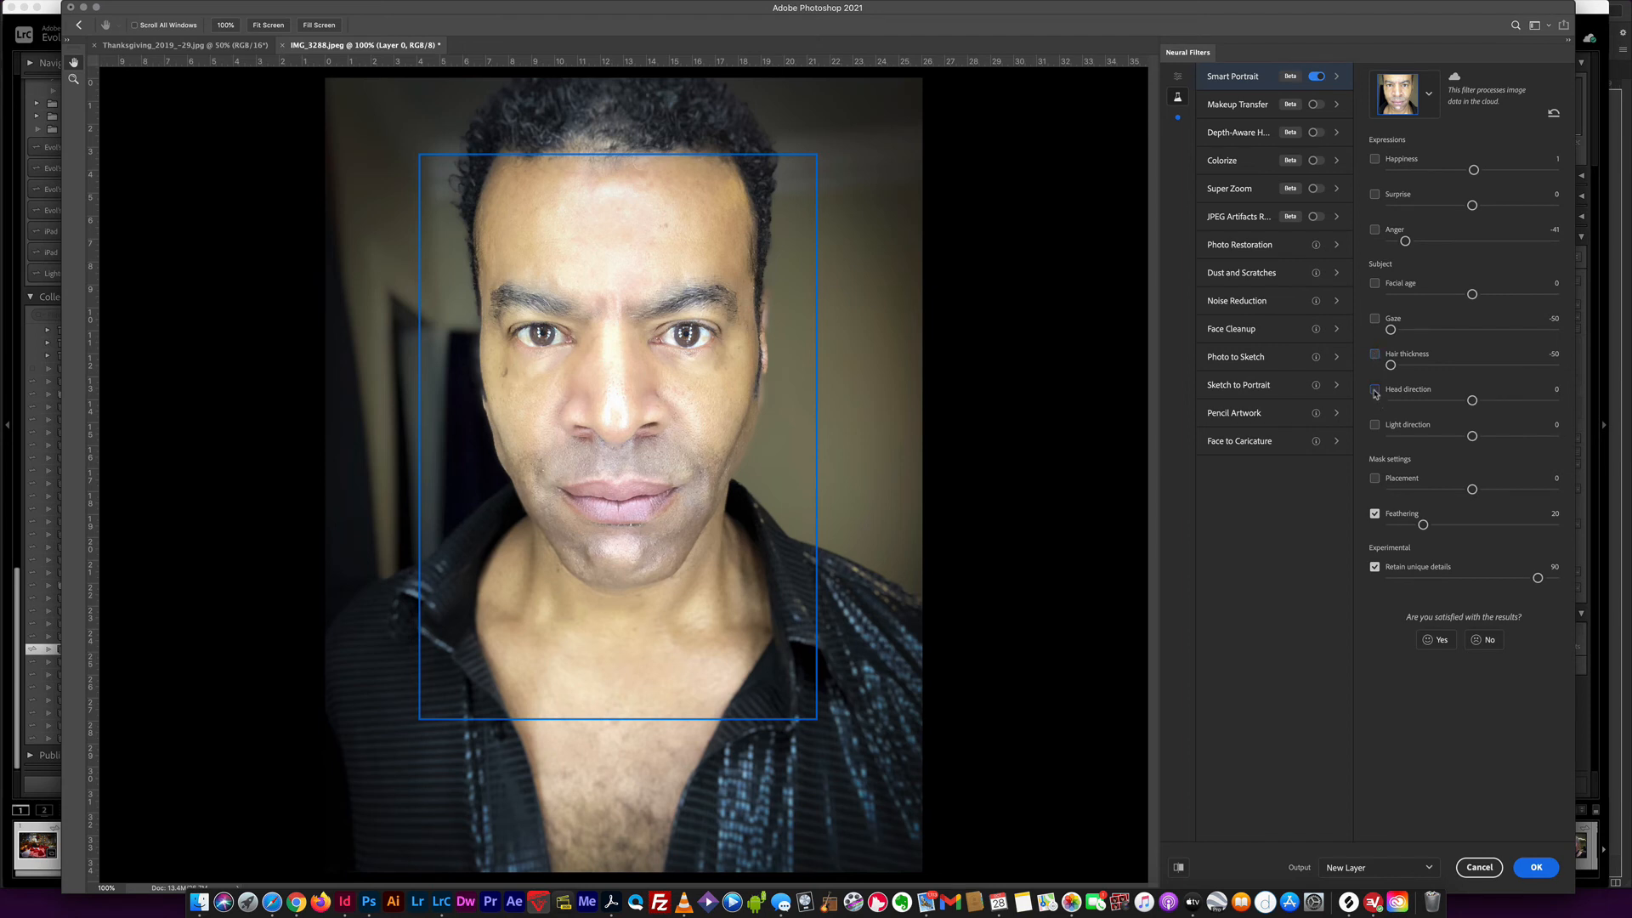
- Try turning the head with Head direction at about 39 and at -50, and disable it
left_click(1375, 390)
left_click_drag(1473, 401, 1538, 402)
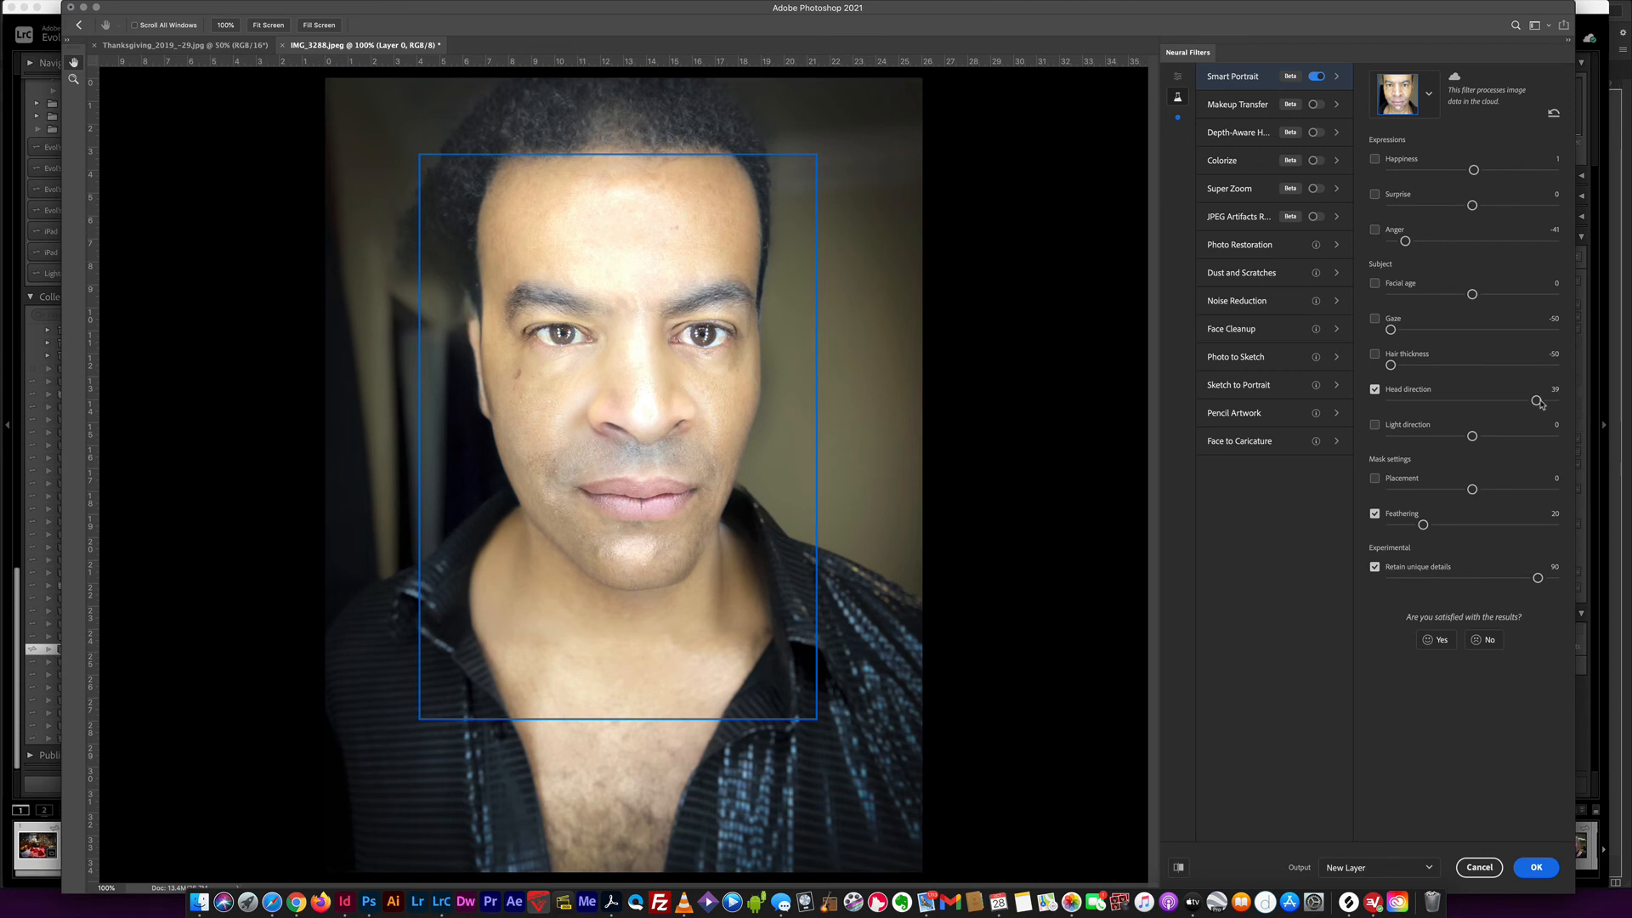
left_click_drag(1539, 402, 1381, 402)
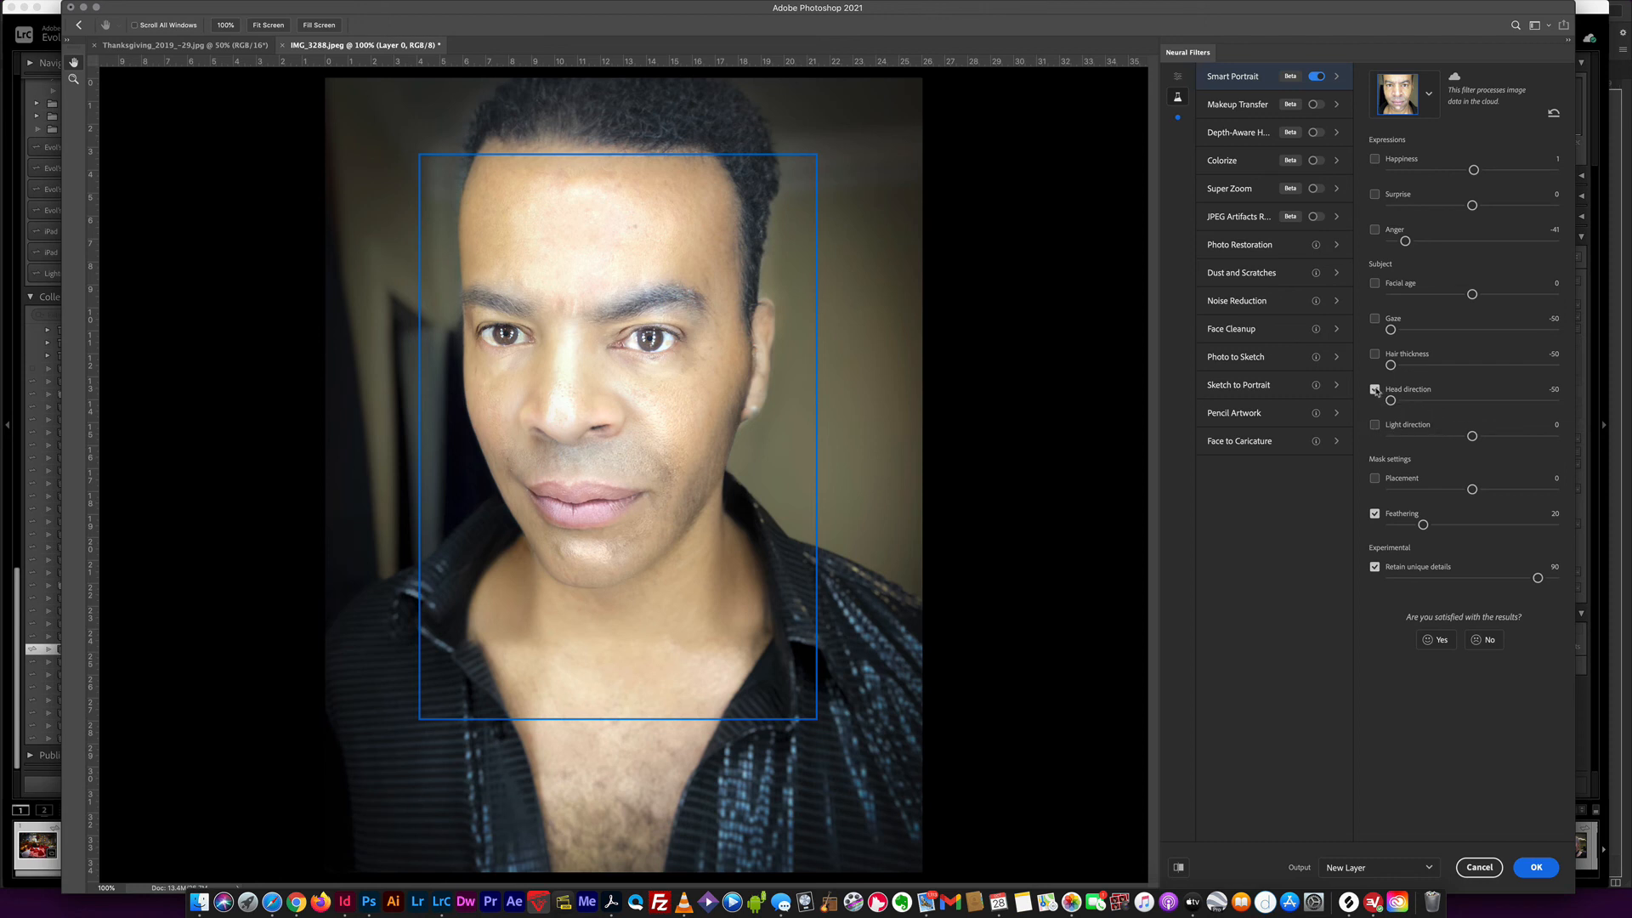
left_click(1376, 390)
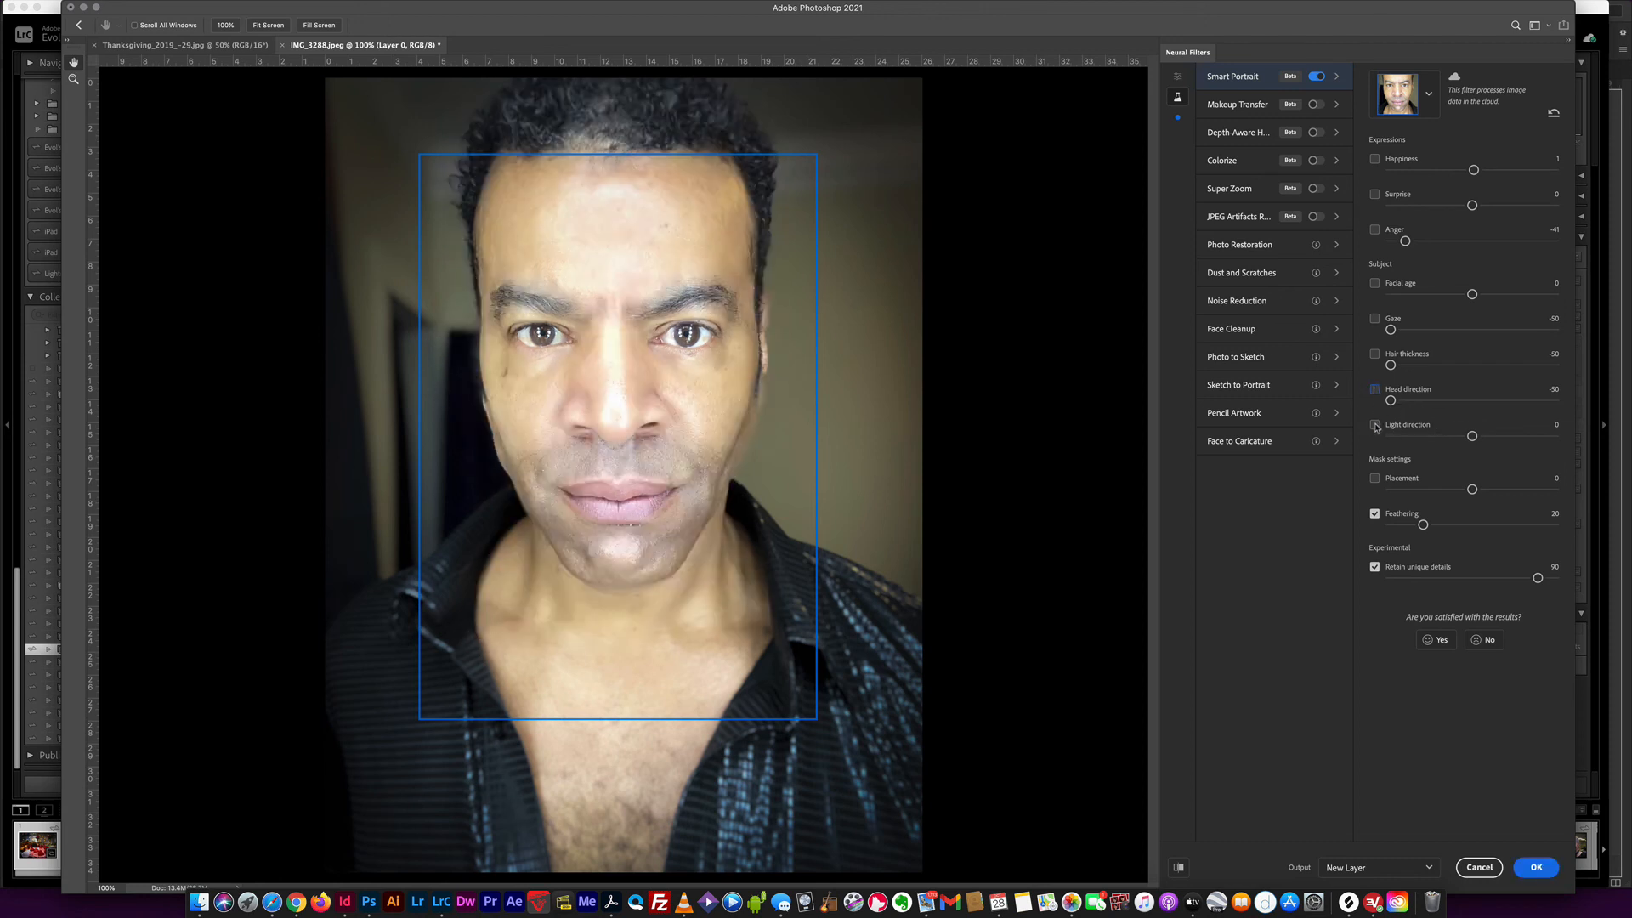
- Try Light direction at 47 and -50, bring it back to -2, and disable it
left_click(1375, 425)
left_click_drag(1472, 437, 1550, 438)
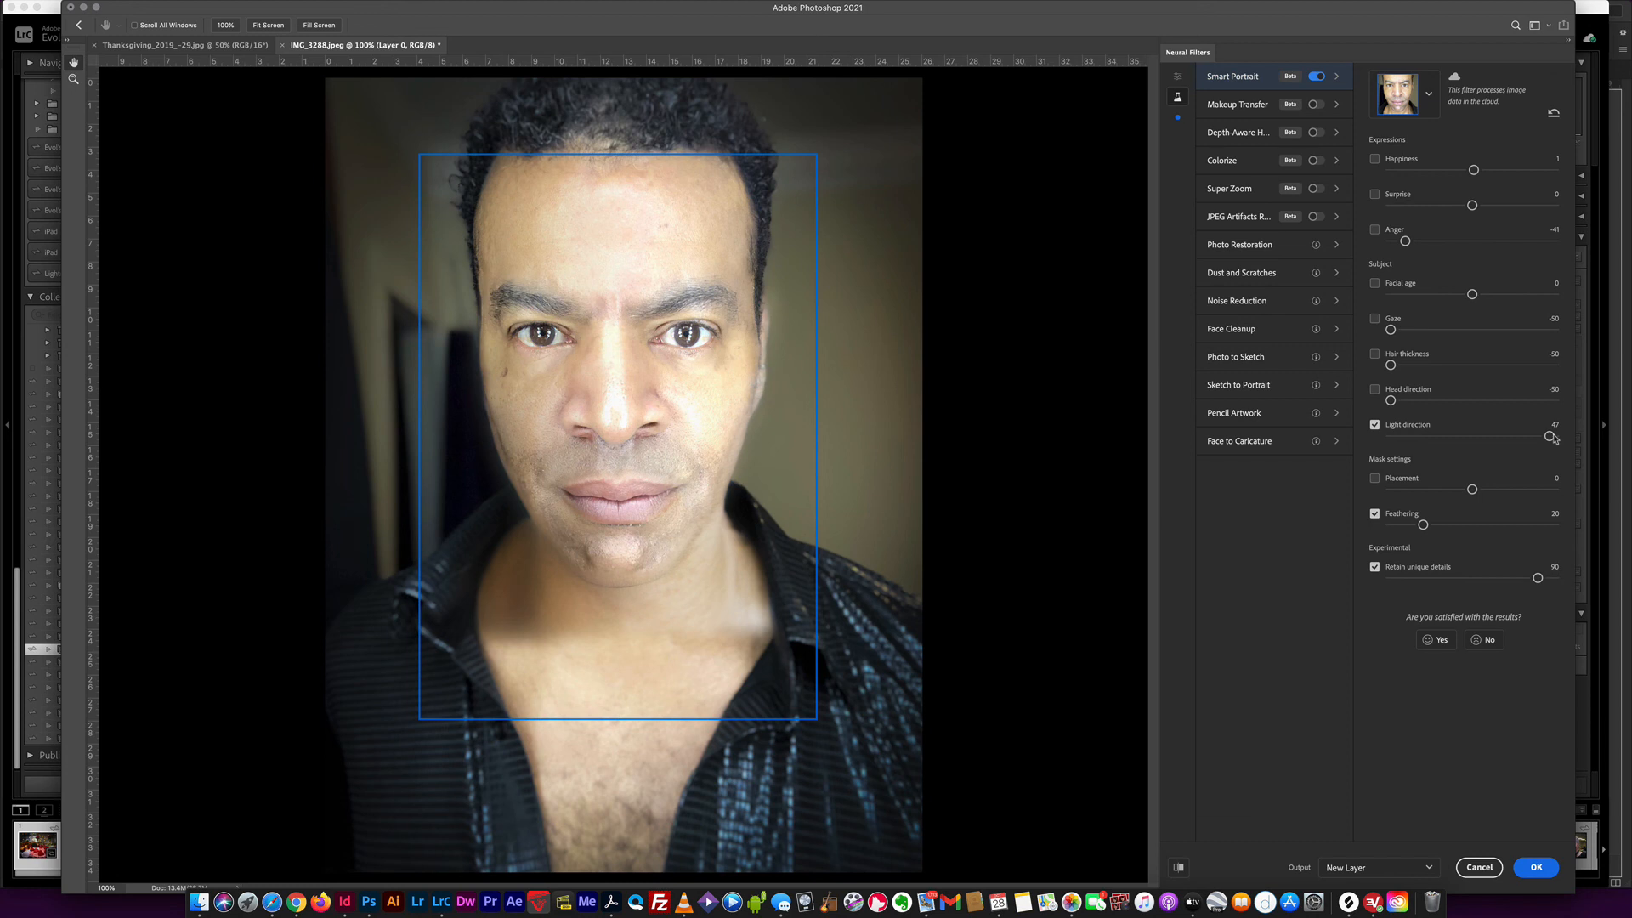
left_click_drag(1552, 438, 1369, 436)
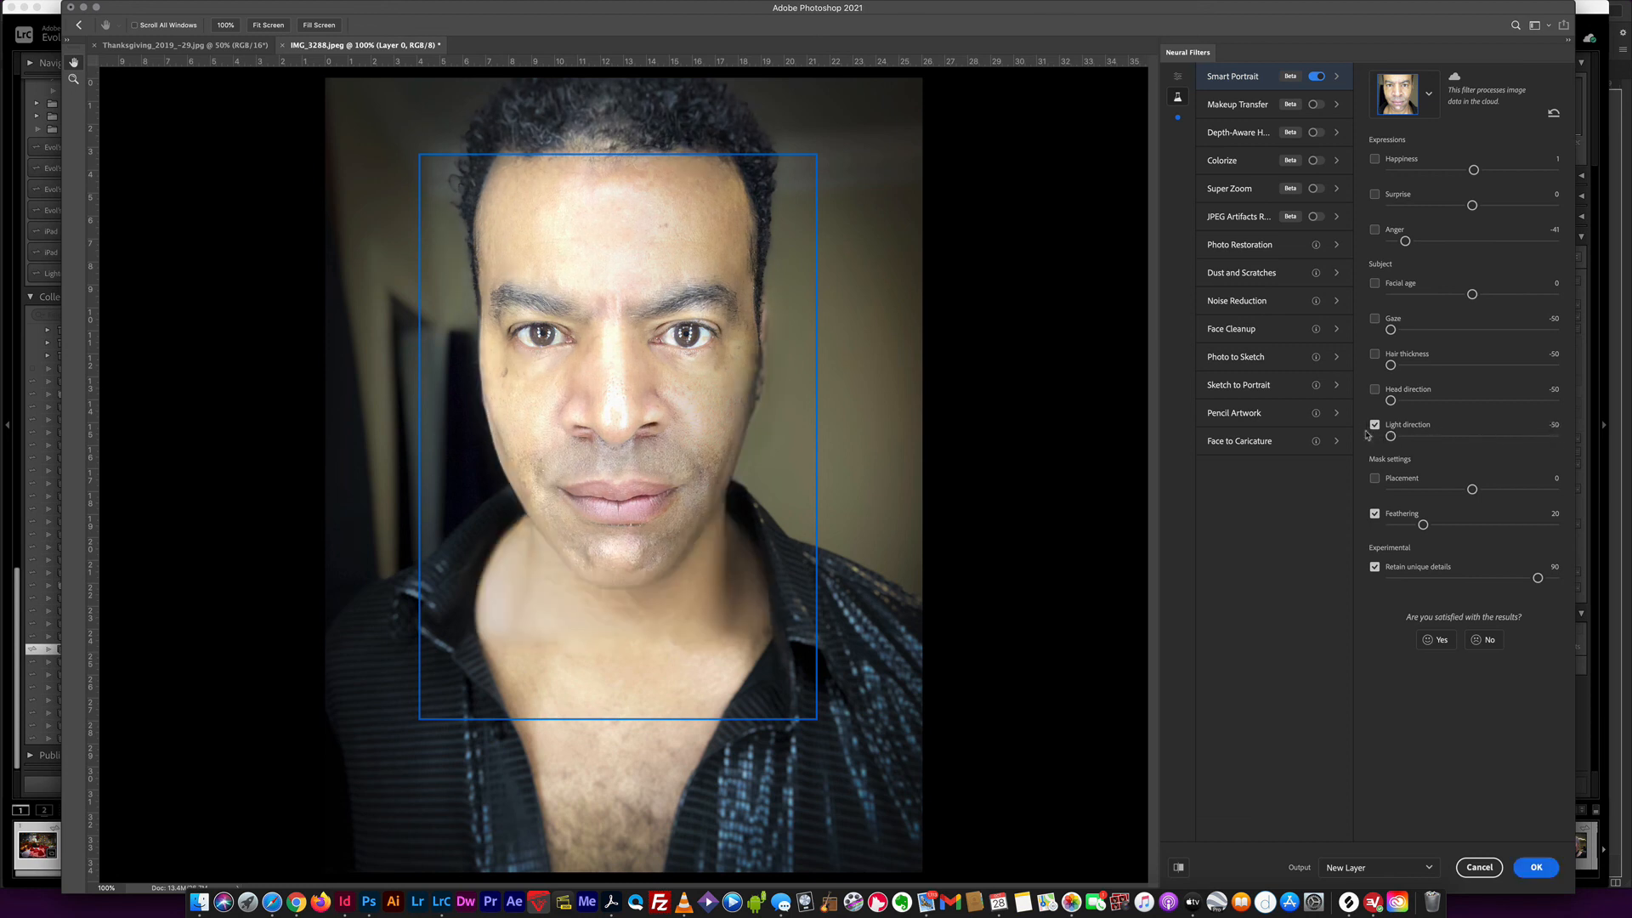
left_click_drag(1391, 437, 1469, 437)
left_click(1375, 425)
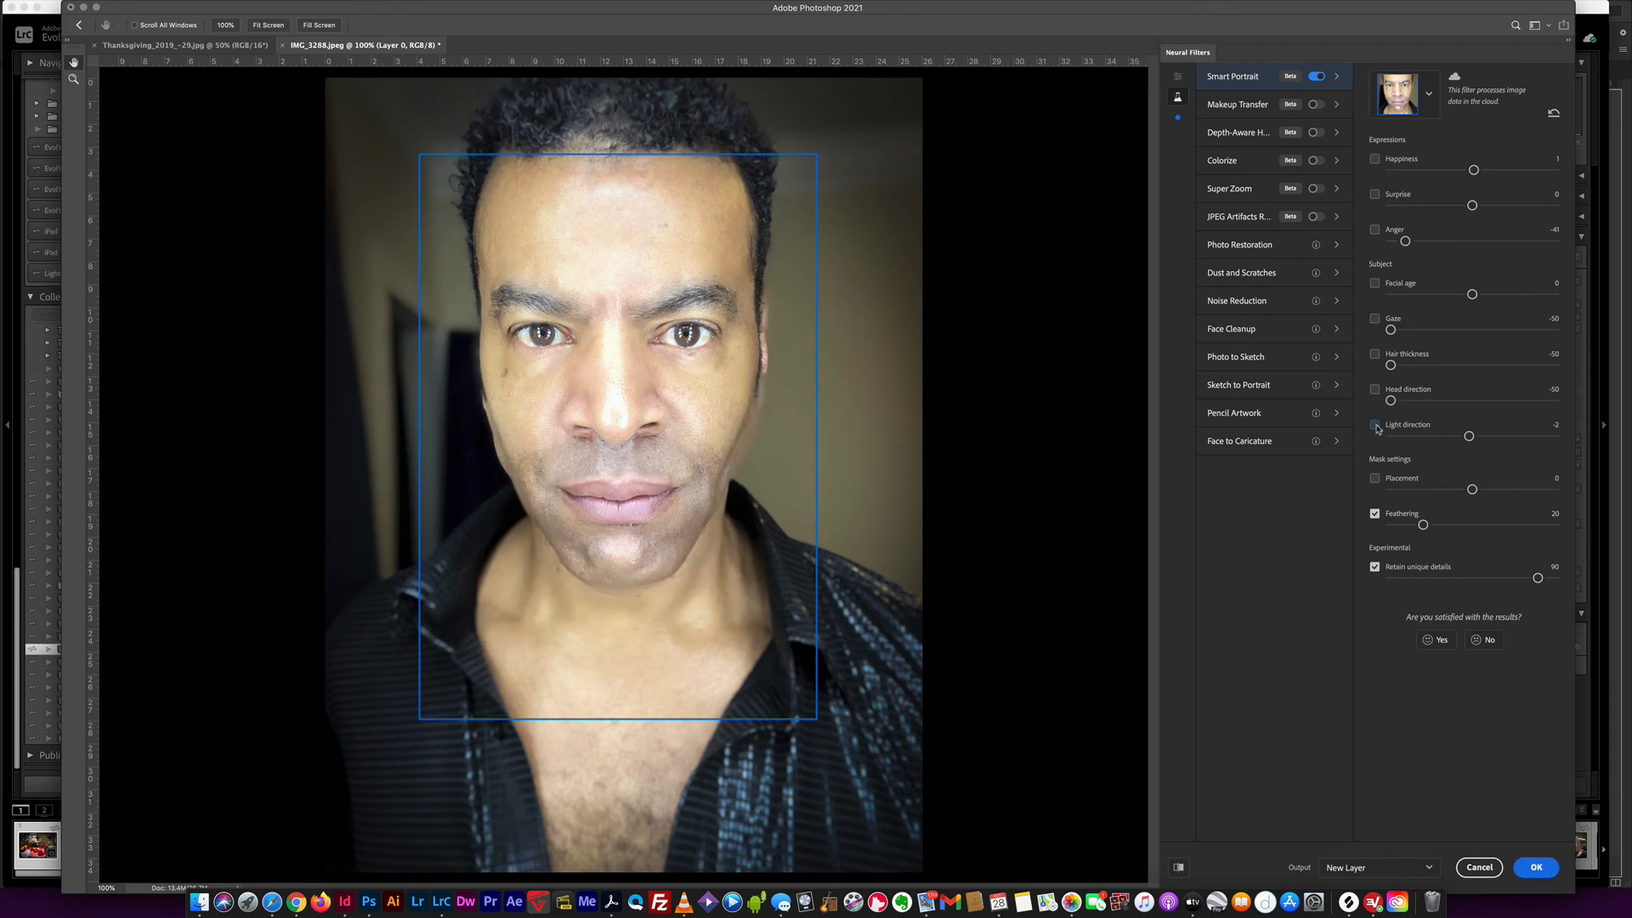